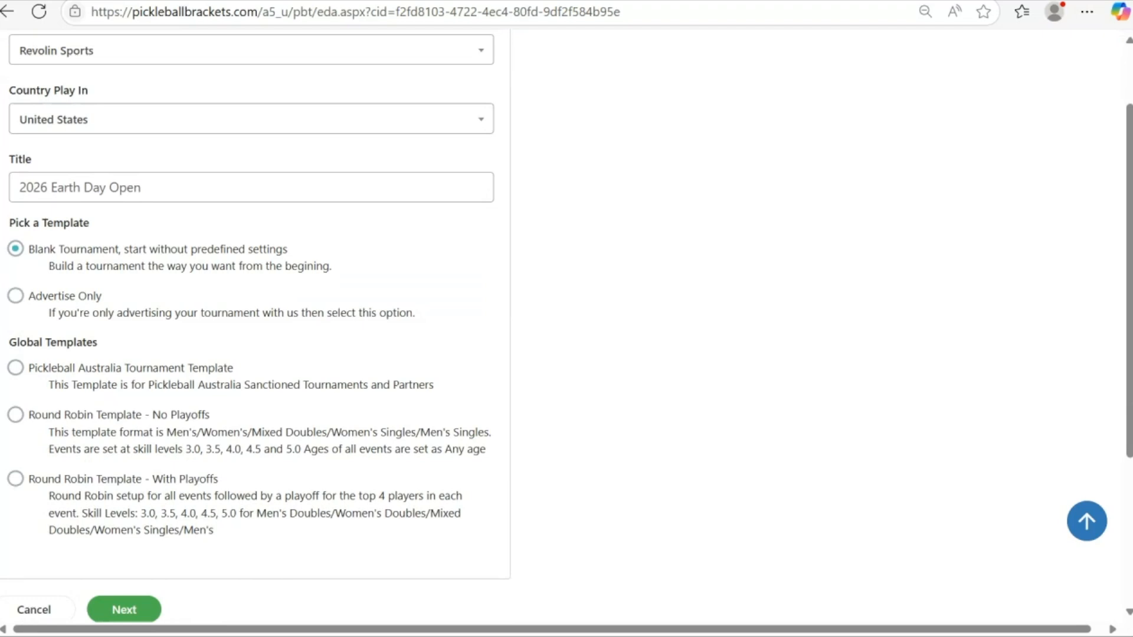
- Pick the Round Robin Template - No Playoffs template and continue creating the tournament
{"action": "scroll", "coordinate": [254, 319], "scroll_direction": "down", "scroll_amount": 2}
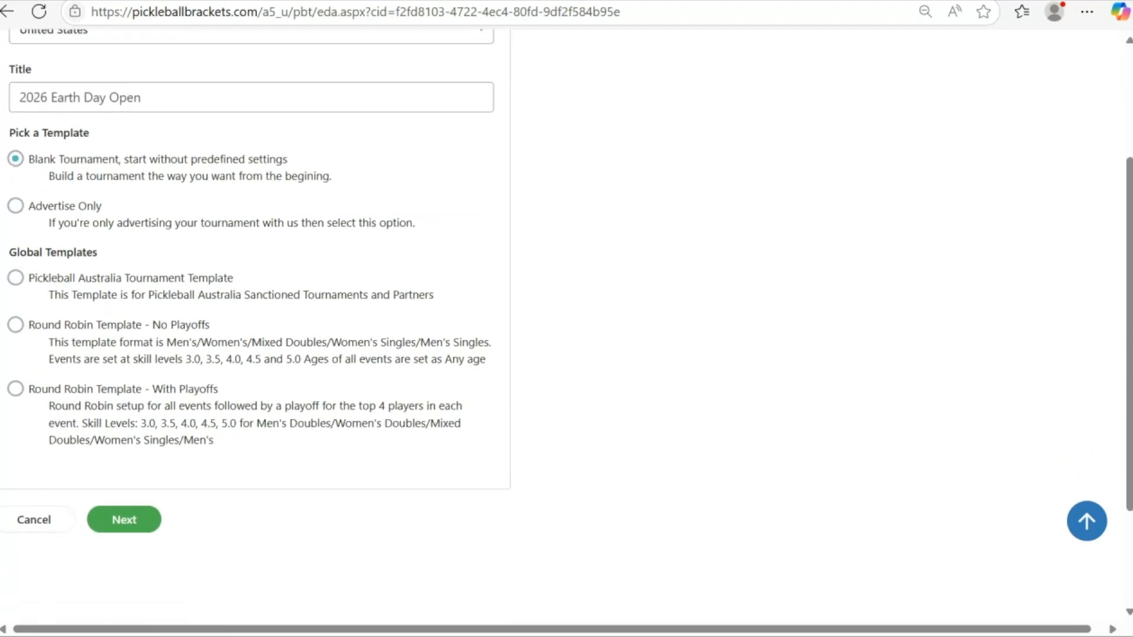
{"action": "left_click", "coordinate": [16, 325]}
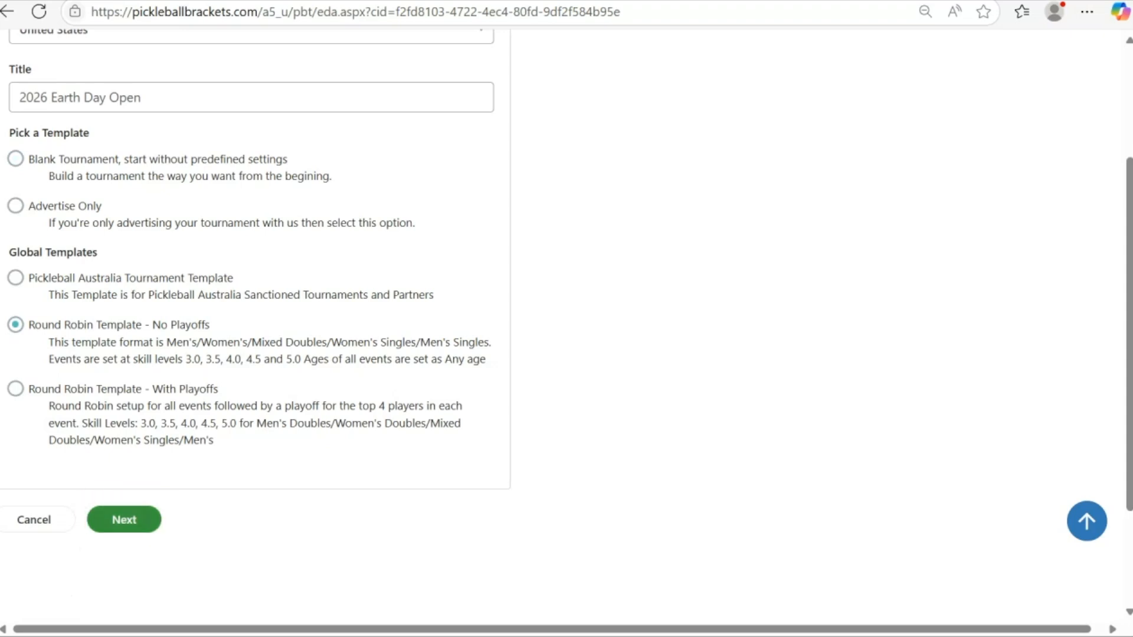
{"action": "left_click", "coordinate": [124, 520]}
{"action": "left_click", "coordinate": [507, 422]}
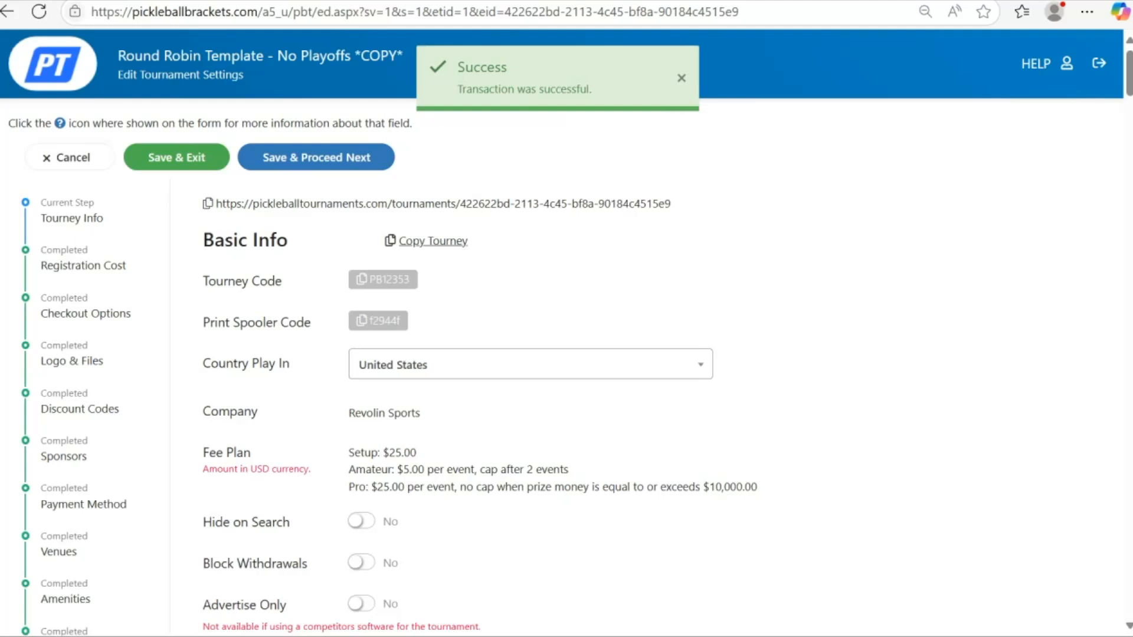
- Set the Show Public Date to Jan 1, 2026
{"action": "scroll", "coordinate": [562, 333], "scroll_direction": "down", "scroll_amount": 2}
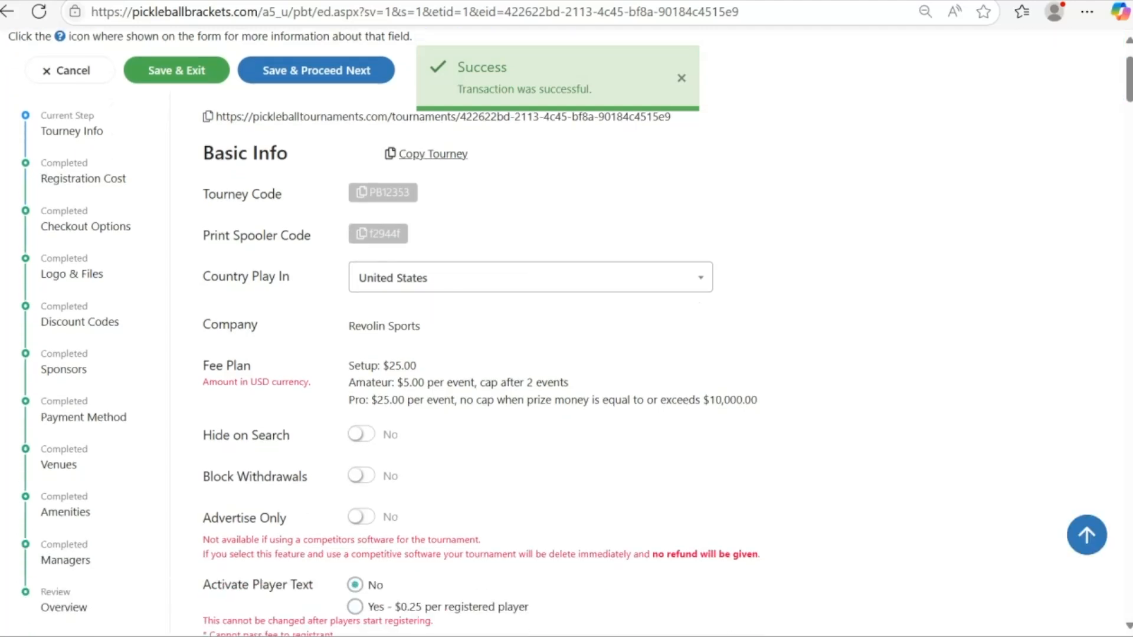
{"action": "scroll", "coordinate": [562, 333], "scroll_direction": "down", "scroll_amount": 2}
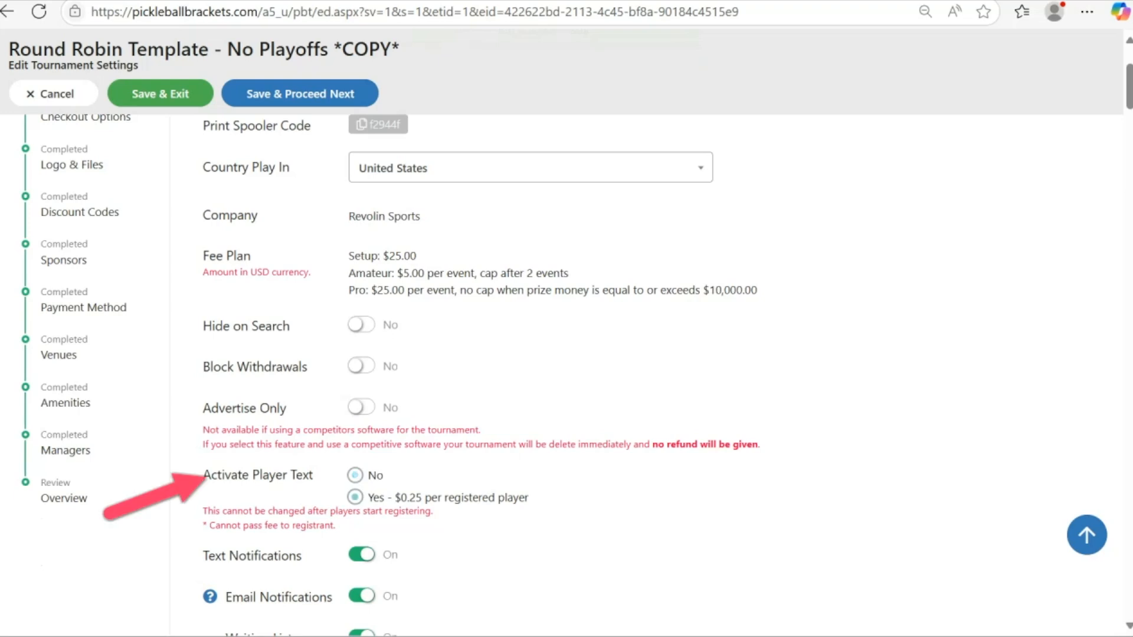
{"action": "scroll", "coordinate": [562, 372], "scroll_direction": "down", "scroll_amount": 8}
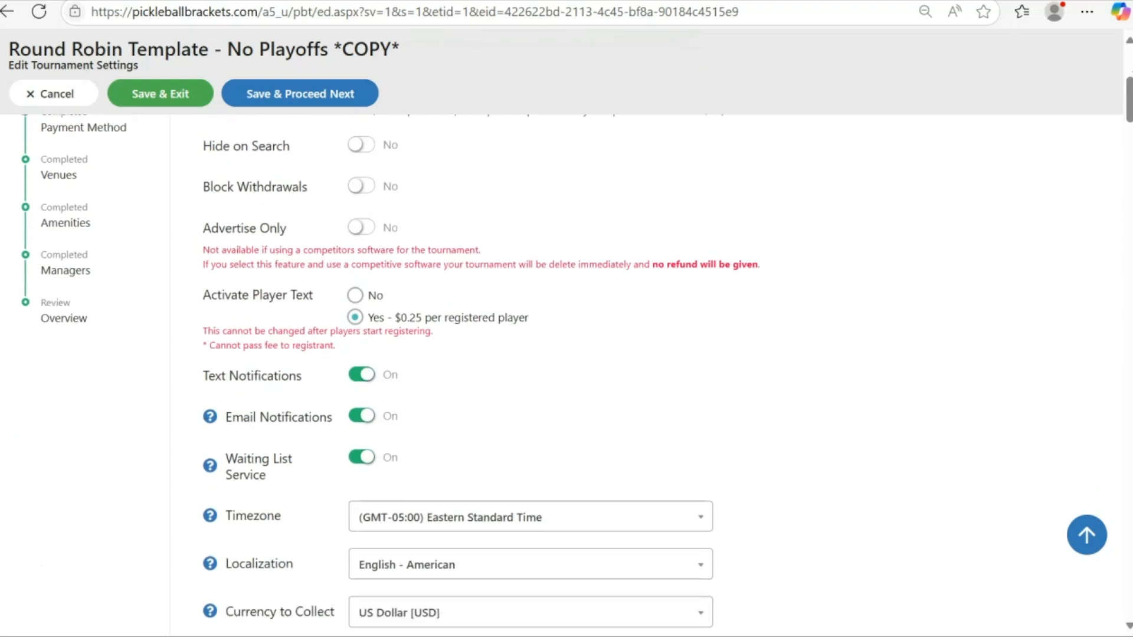
{"action": "scroll", "coordinate": [562, 372], "scroll_direction": "down", "scroll_amount": 1}
{"action": "left_click", "coordinate": [379, 316]}
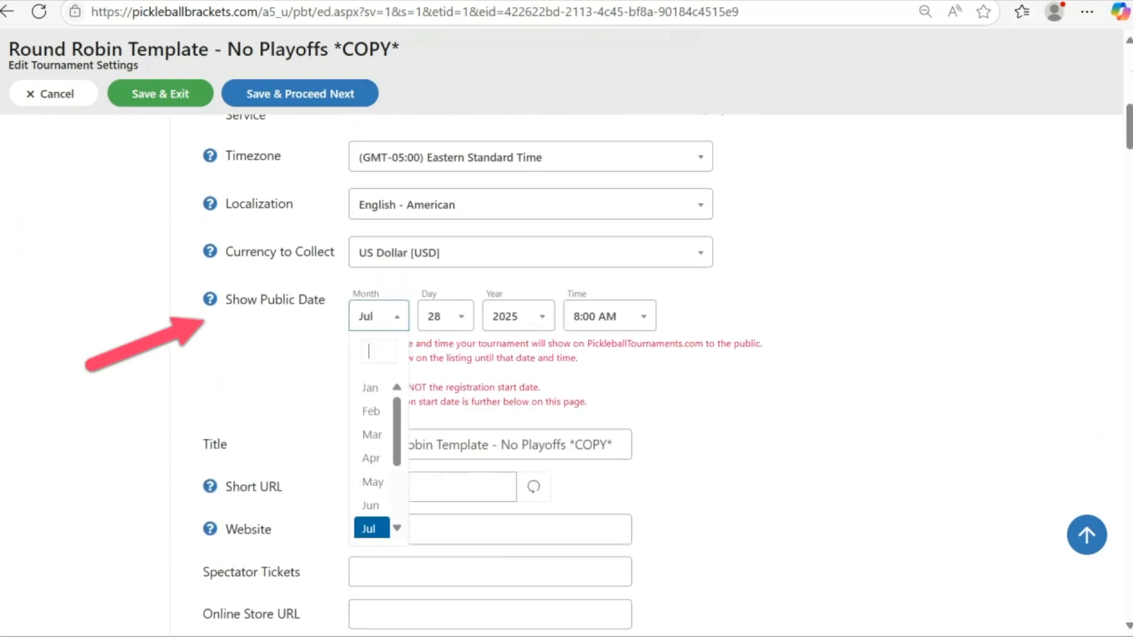
{"action": "left_click", "coordinate": [372, 388]}
{"action": "left_click", "coordinate": [446, 317]}
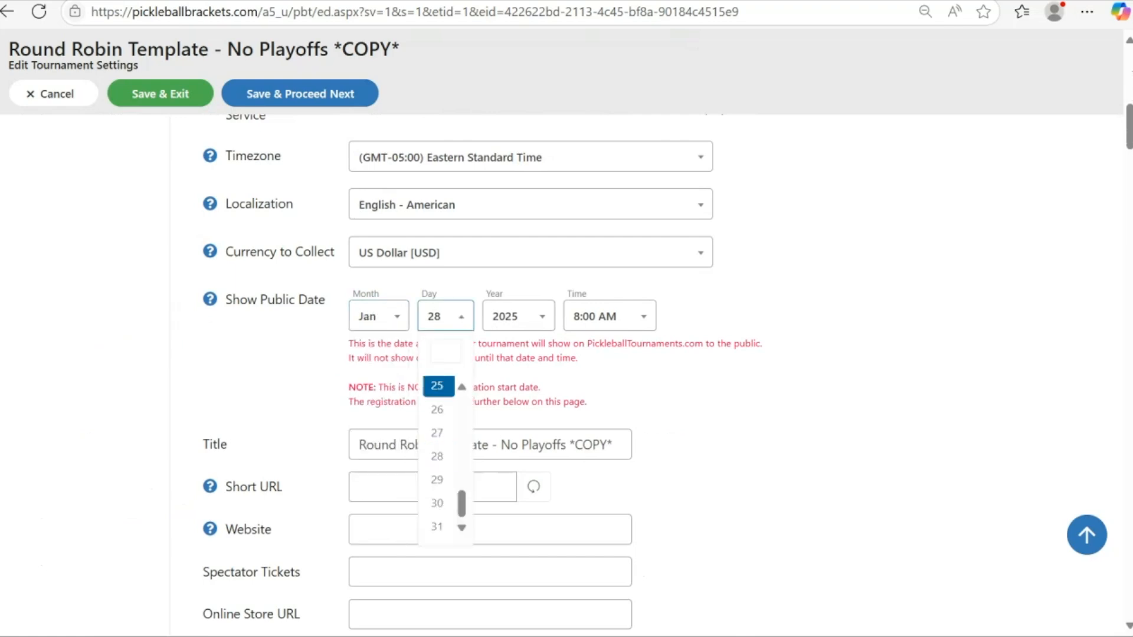
{"action": "scroll", "coordinate": [437, 414], "scroll_direction": "up", "scroll_amount": 9}
{"action": "left_click", "coordinate": [437, 387]}
{"action": "left_click", "coordinate": [518, 316]}
{"action": "left_click", "coordinate": [509, 435]}
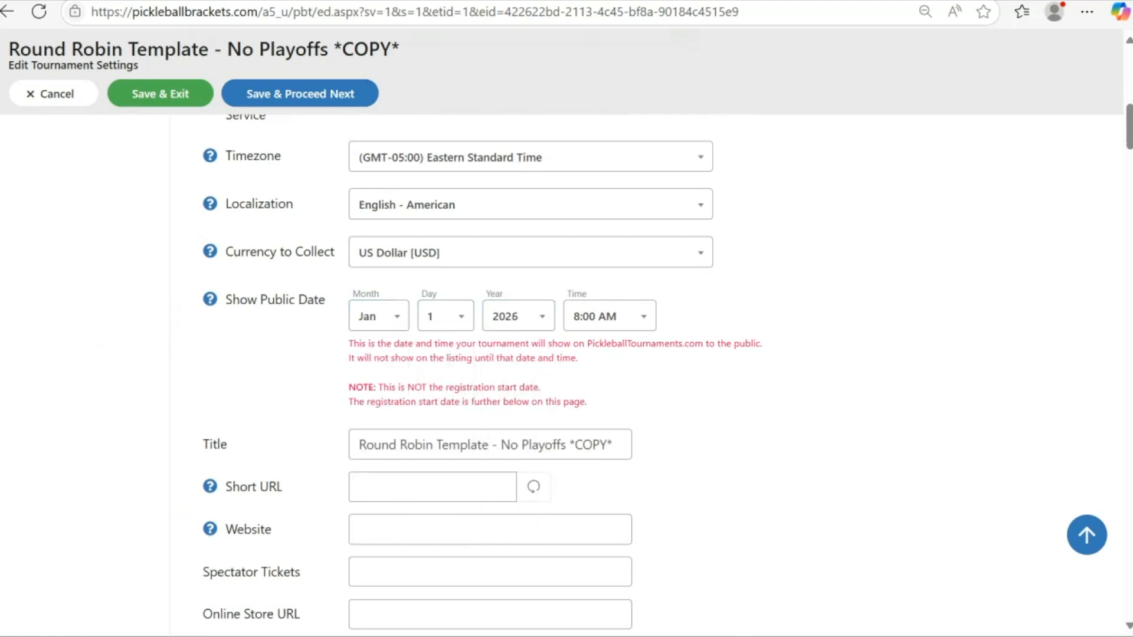
- Replace the tournament title with 2026 Earth Day Open - demo
{"action": "left_click_drag", "start_coordinate": [617, 444], "coordinate": [354, 444]}
{"action": "type", "text": "2026 Earth"}
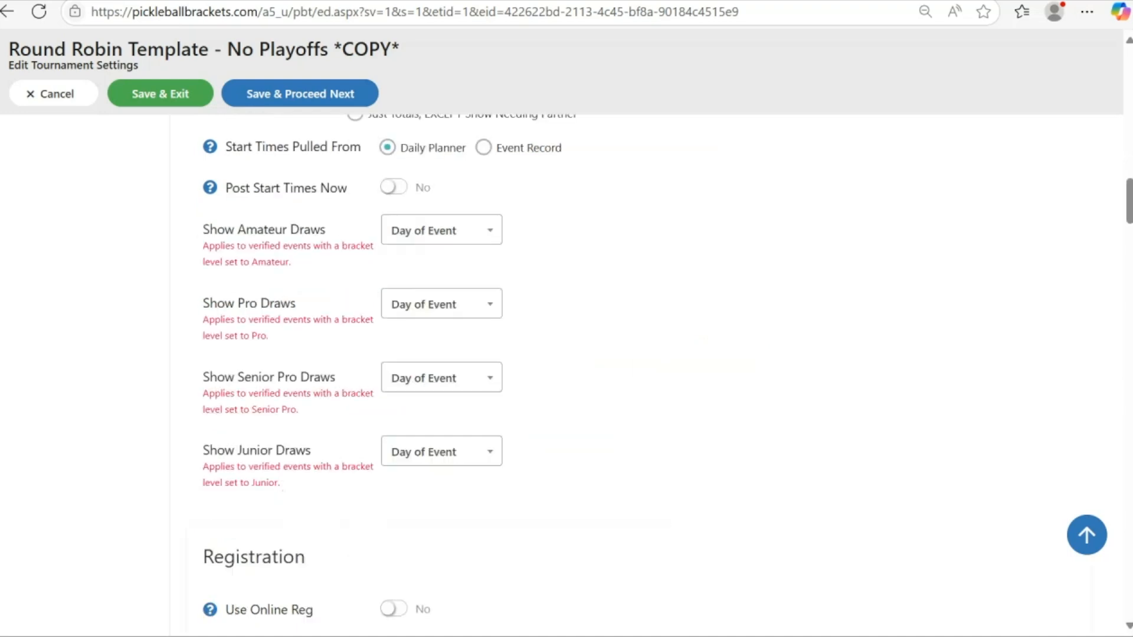
- Turn on online registration and set the registration start date to Jan 25, 2026
{"action": "scroll", "coordinate": [567, 378], "scroll_direction": "down", "scroll_amount": 3}
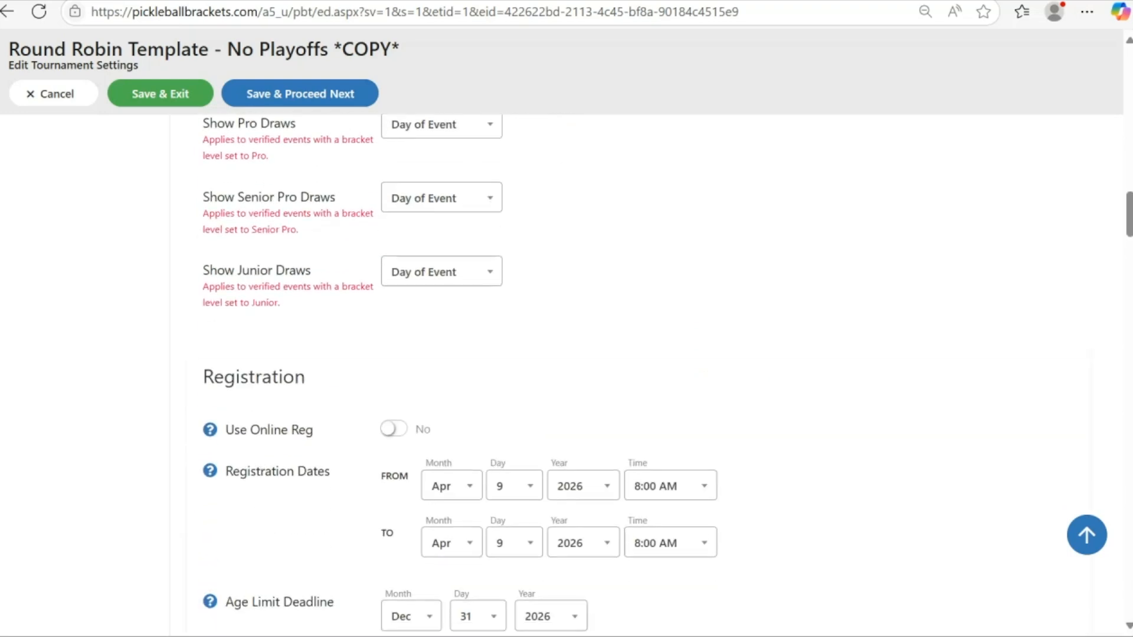
{"action": "left_click", "coordinate": [393, 429]}
{"action": "scroll", "coordinate": [567, 378], "scroll_direction": "down", "scroll_amount": 2}
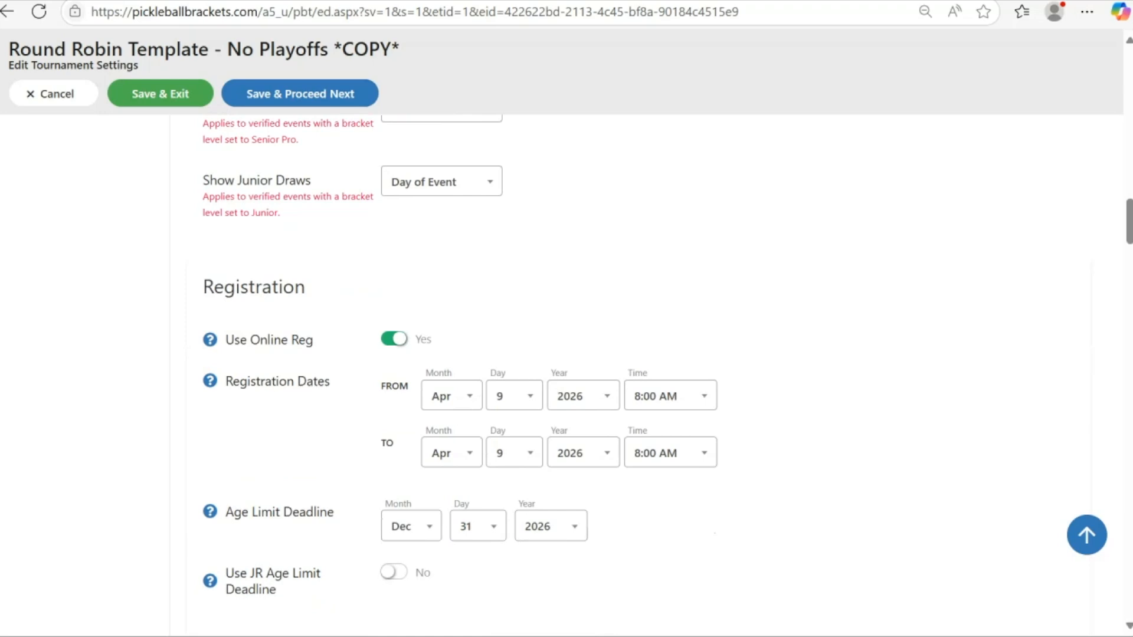
{"action": "left_click", "coordinate": [451, 396]}
{"action": "left_click", "coordinate": [445, 466]}
{"action": "left_click", "coordinate": [514, 396]}
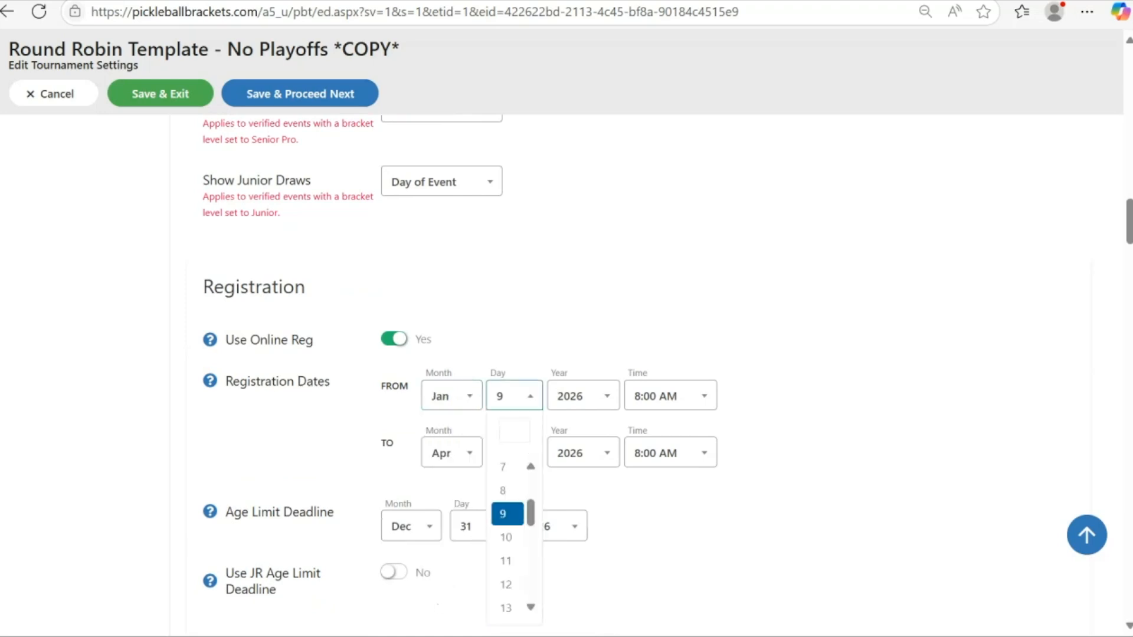
{"action": "type", "text": "25"}
{"action": "key", "text": "Return"}
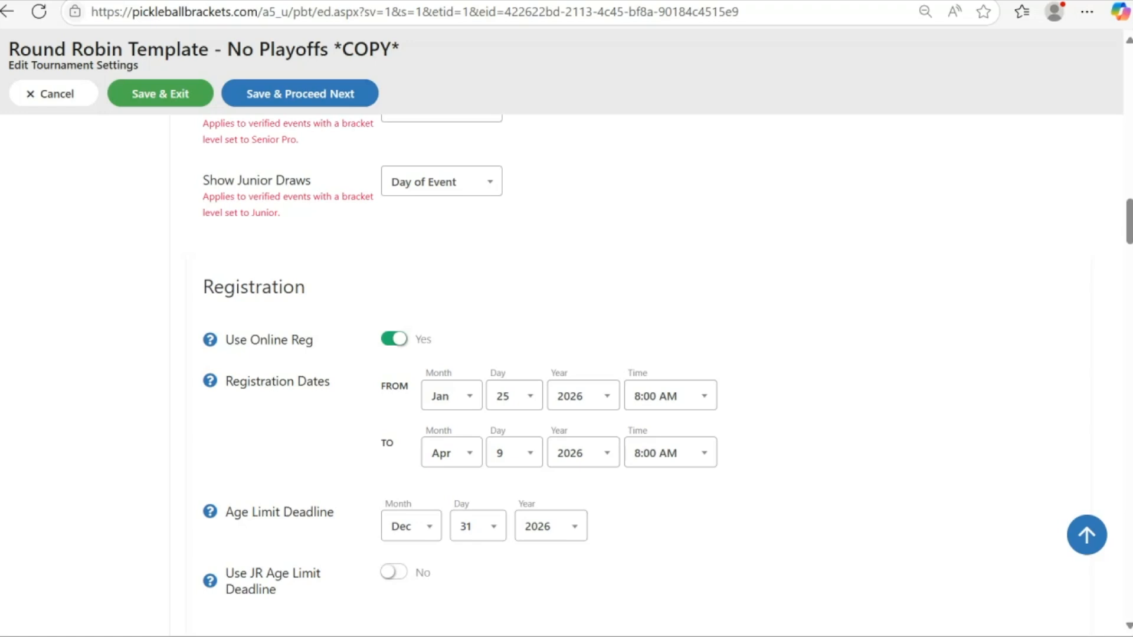
- Set the registration end date's day to 15
{"action": "scroll", "coordinate": [567, 378], "scroll_direction": "down", "scroll_amount": 3}
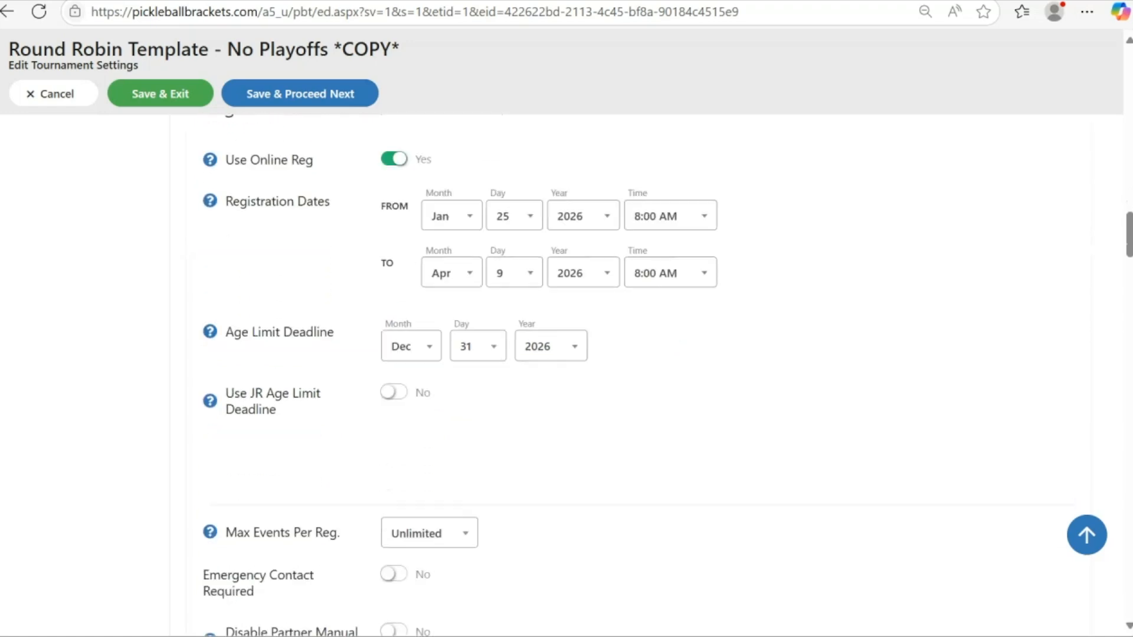
{"action": "left_click", "coordinate": [515, 273]}
{"action": "scroll", "coordinate": [508, 461], "scroll_direction": "down", "scroll_amount": 1}
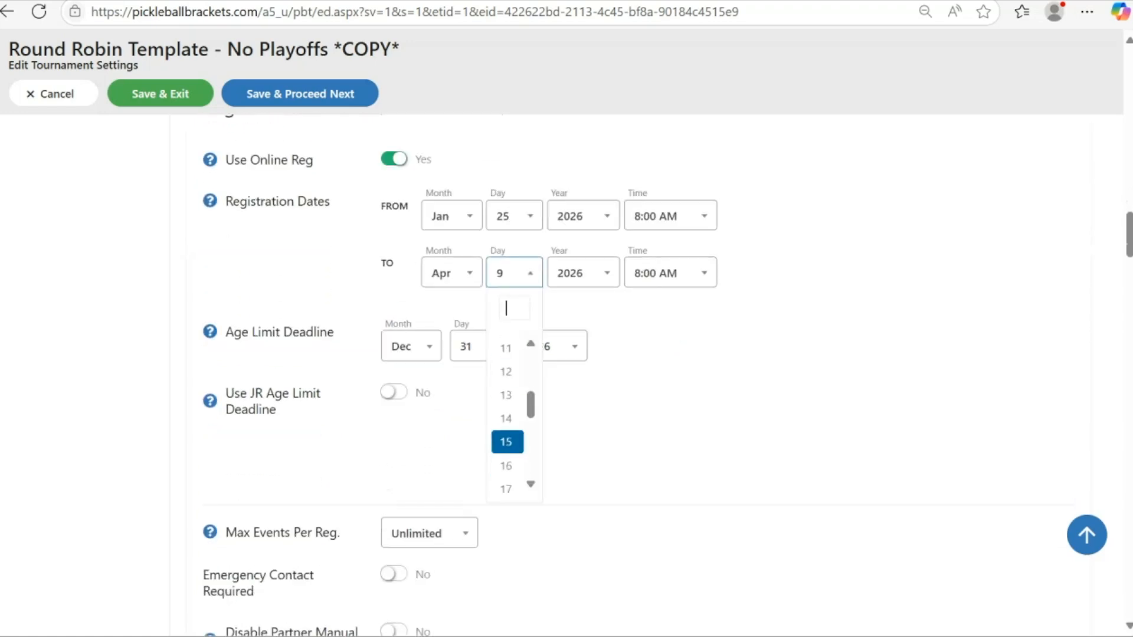
{"action": "left_click", "coordinate": [508, 442]}
- Search for a contact person and select them as Contact 1
{"action": "scroll", "coordinate": [567, 377], "scroll_direction": "down", "scroll_amount": 10}
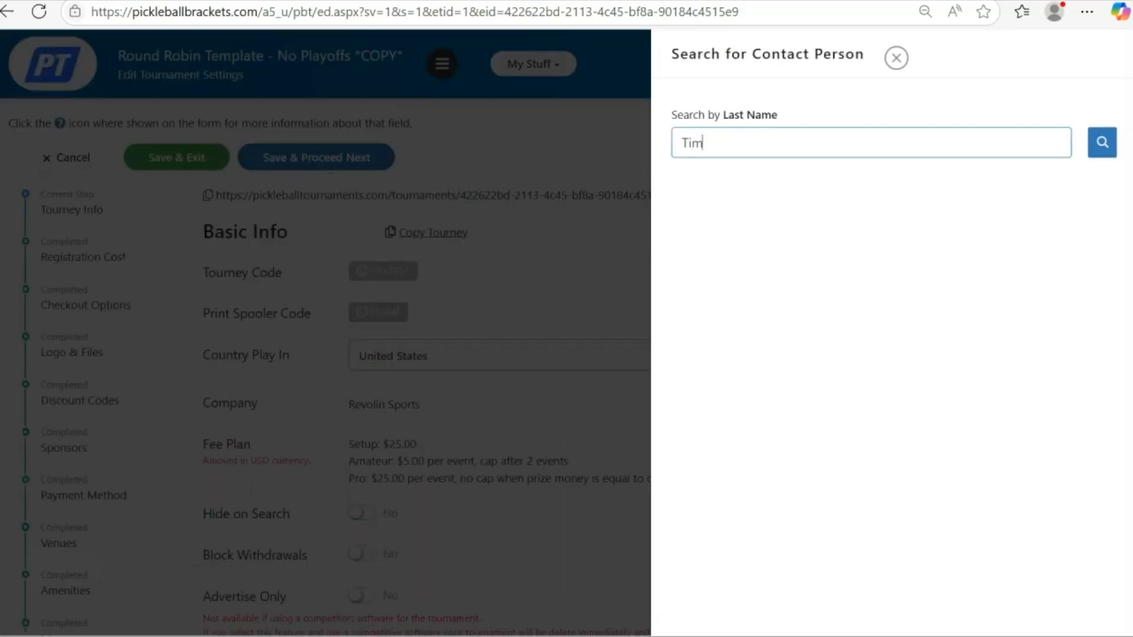
{"action": "type", "text": "mer"}
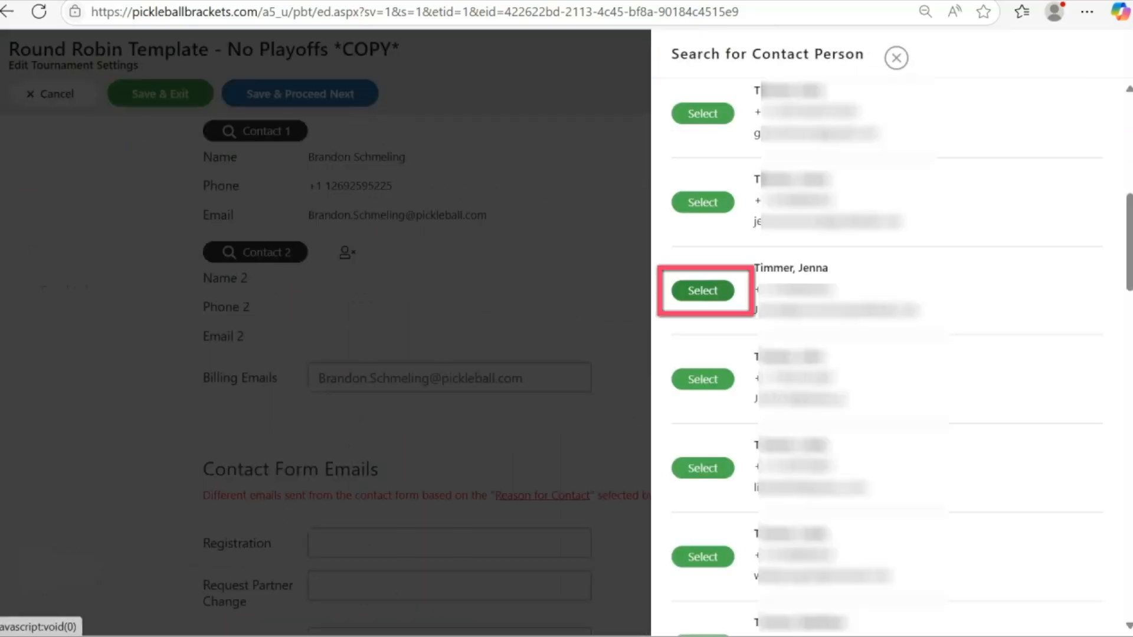
{"action": "left_click", "coordinate": [703, 291]}
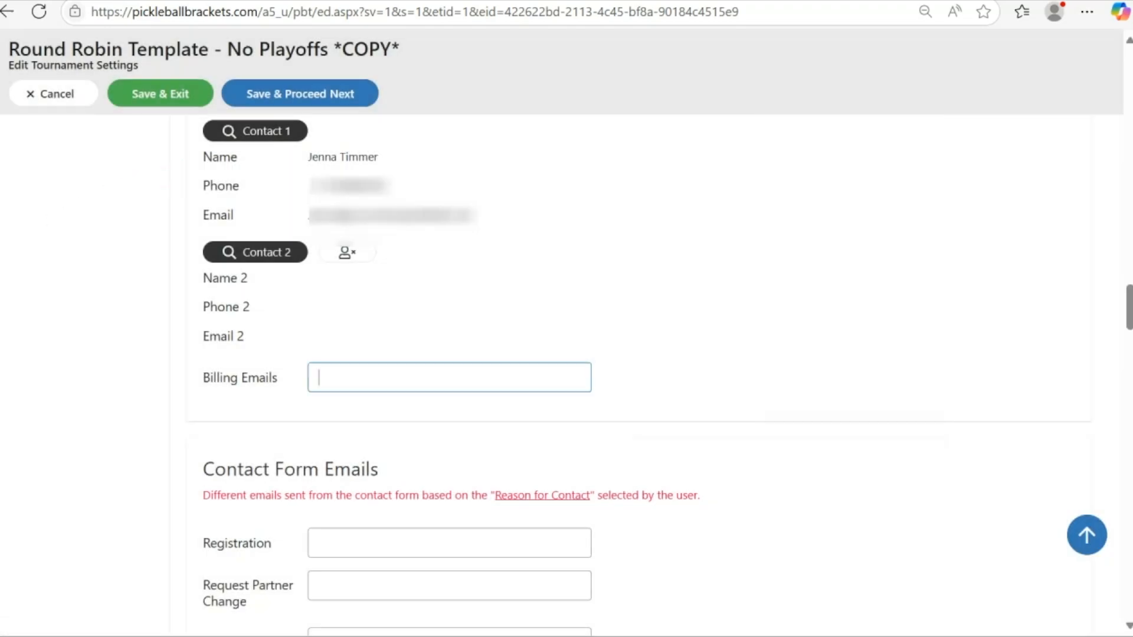
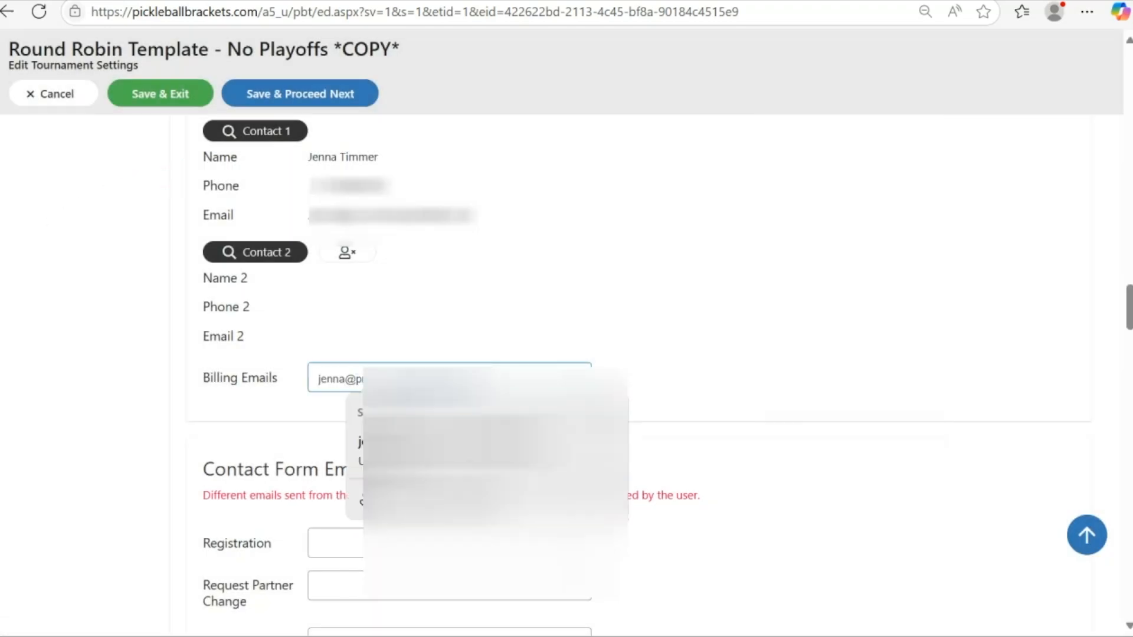
- Fill in the contact's e-mail as the billing email
{"action": "key", "text": "Tab"}
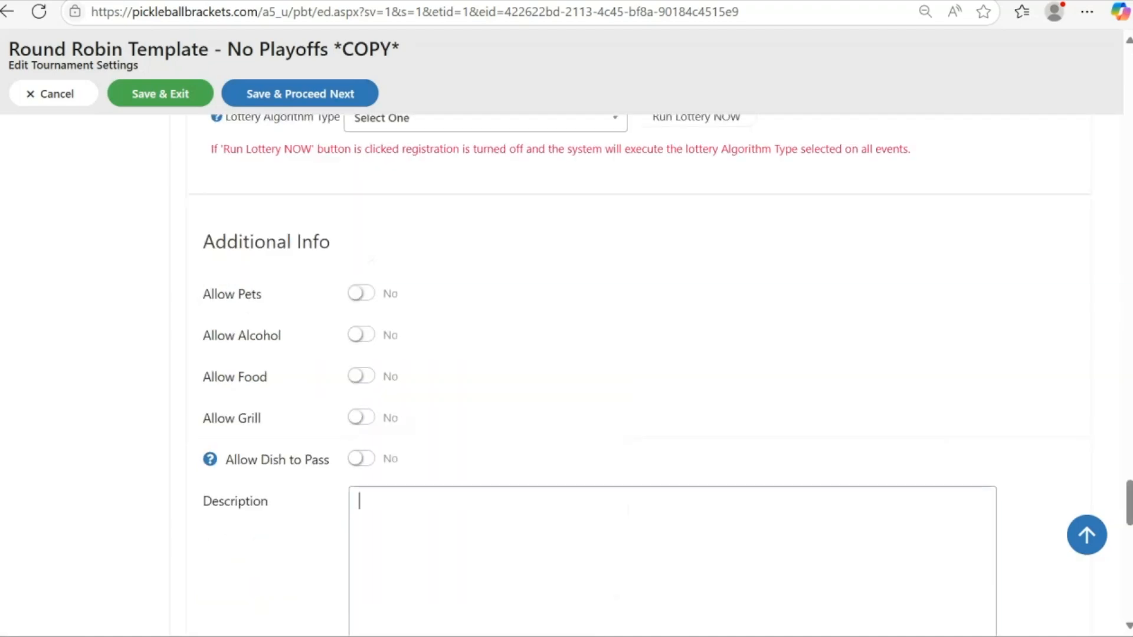
- Write the description "Welcome to the 2026 Earth Day Open...."
{"action": "type", "text": "Welcome to the 2026 Earth DAy"}
{"action": "key", "text": "BackSpace"}
{"action": "key", "text": "BackSpace"}
{"action": "key", "text": "BackSpace"}
{"action": "type", "text": "ay Open"}
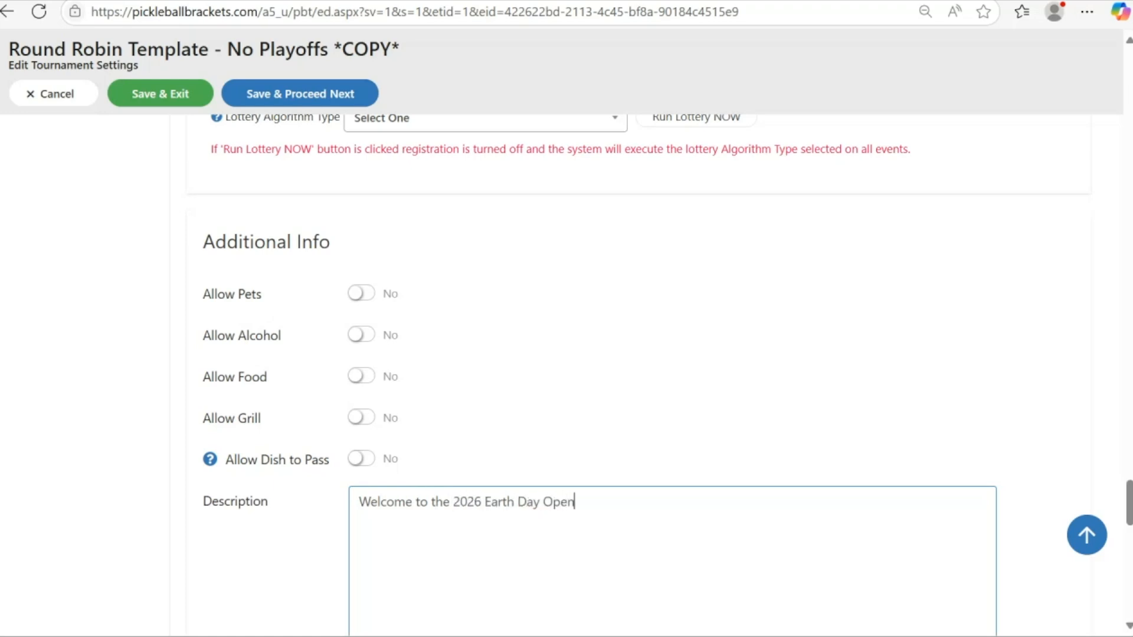
{"action": "type", "text": "...."}
- Save the tourney info and proceed to the next setup step
{"action": "scroll", "coordinate": [650, 354], "scroll_direction": "down", "scroll_amount": 9}
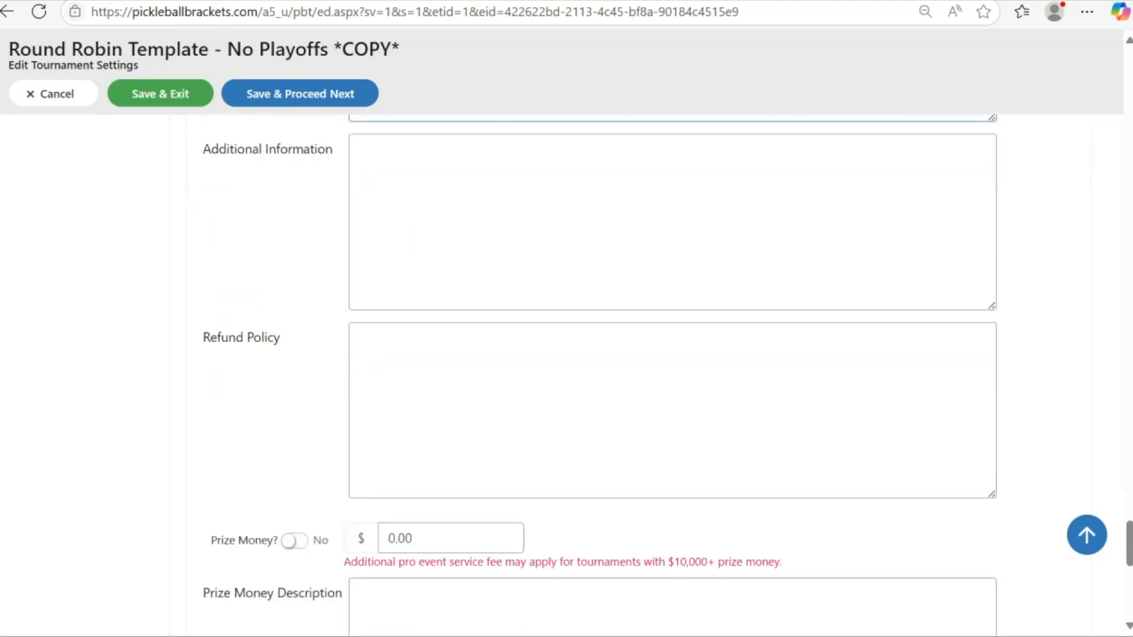
{"action": "left_click", "coordinate": [649, 390]}
{"action": "scroll", "coordinate": [650, 389], "scroll_direction": "down", "scroll_amount": 7}
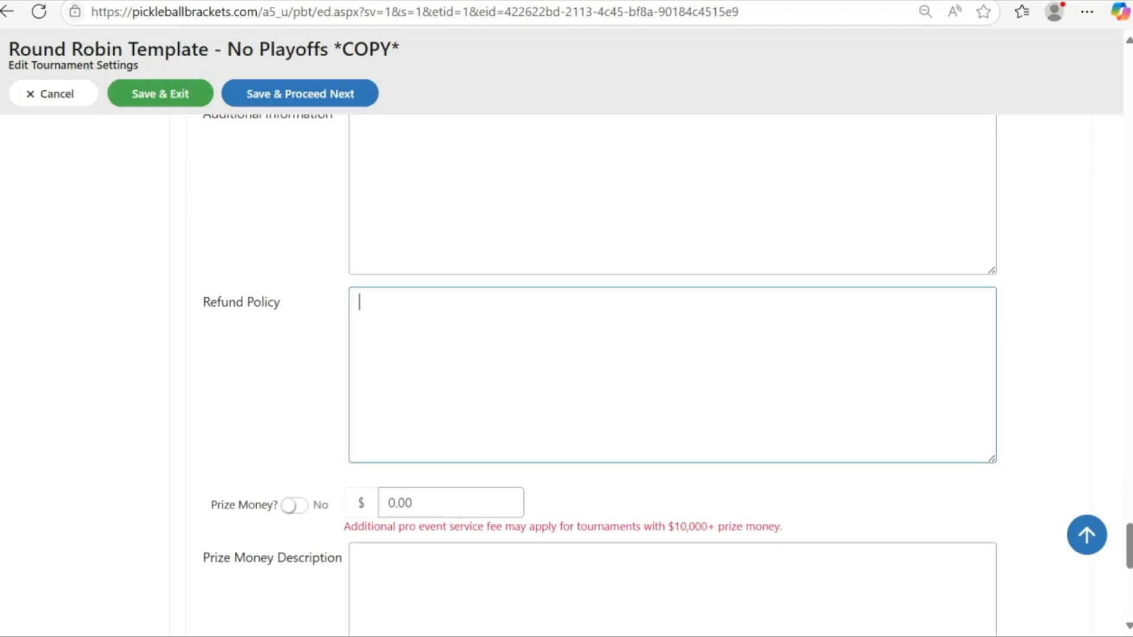
{"action": "scroll", "coordinate": [673, 378], "scroll_direction": "down", "scroll_amount": 3}
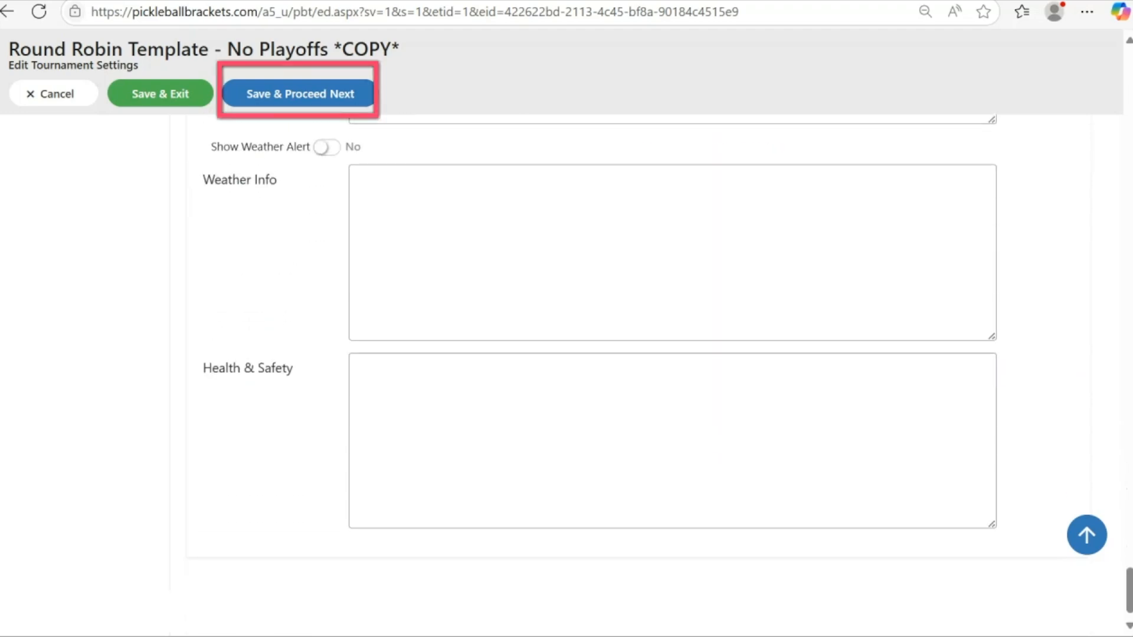
{"action": "left_click", "coordinate": [300, 93]}
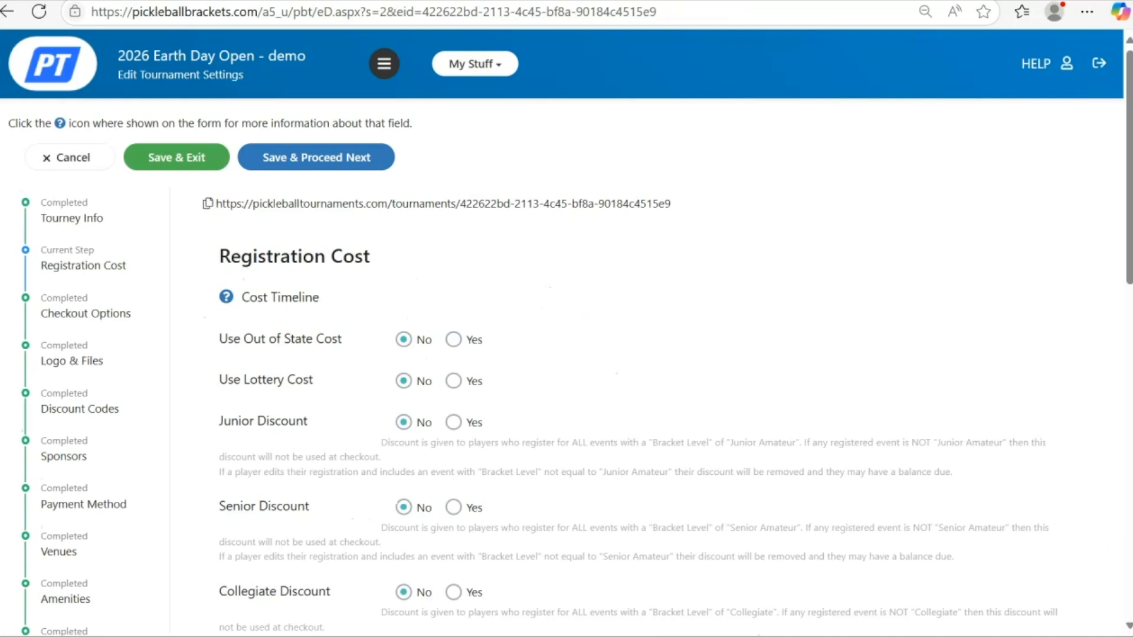
- Set the number of Events Included in Cost to 1 on the Registration Cost page
{"action": "scroll", "coordinate": [566, 354], "scroll_direction": "down", "scroll_amount": 2}
{"action": "scroll", "coordinate": [566, 355], "scroll_direction": "down", "scroll_amount": 3}
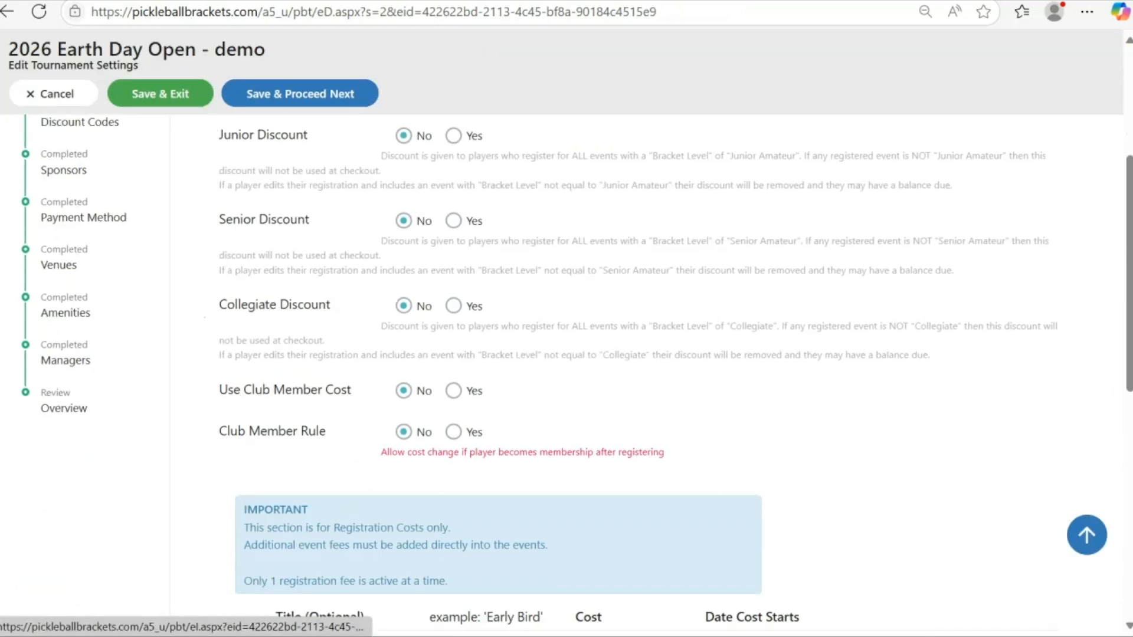
{"action": "scroll", "coordinate": [566, 354], "scroll_direction": "up", "scroll_amount": 5}
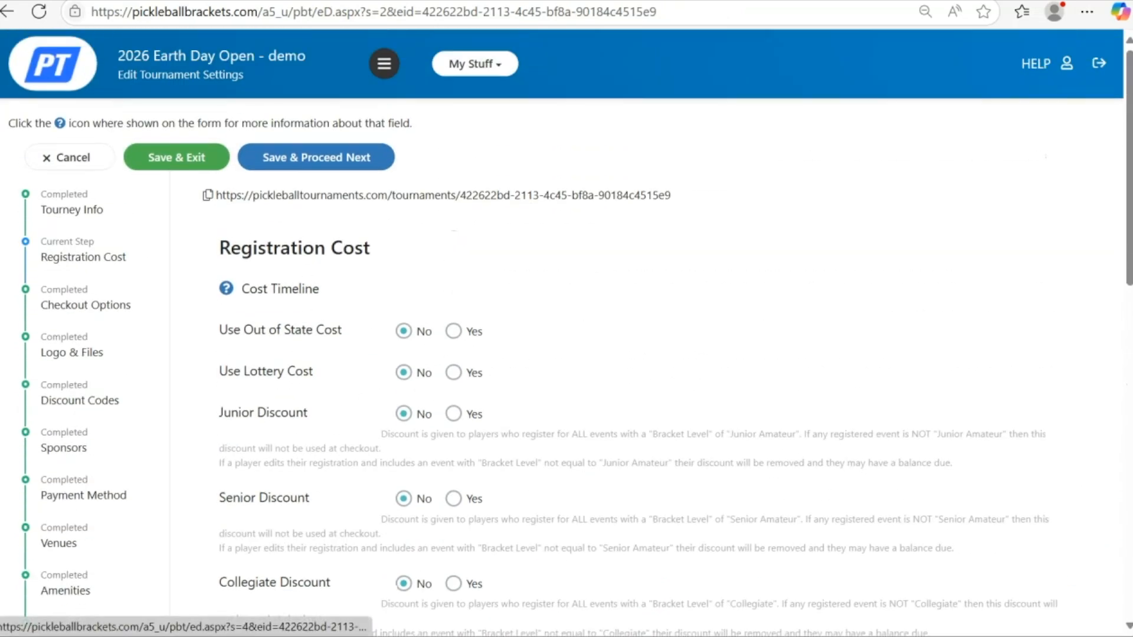
{"action": "left_click", "coordinate": [83, 257]}
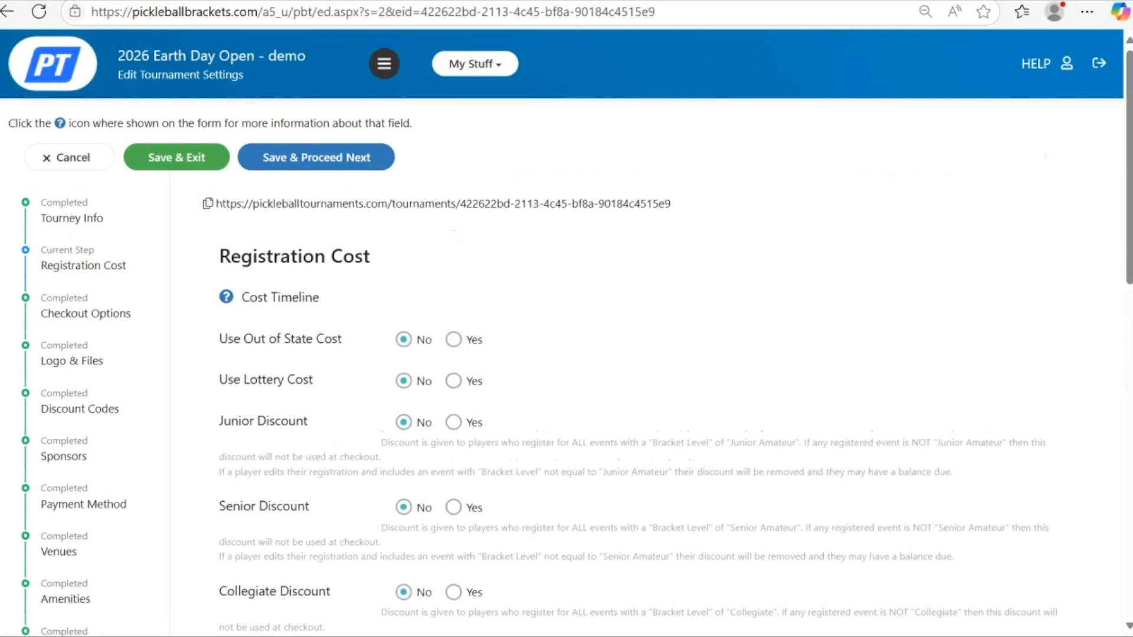
{"action": "scroll", "coordinate": [567, 354], "scroll_direction": "down", "scroll_amount": 8}
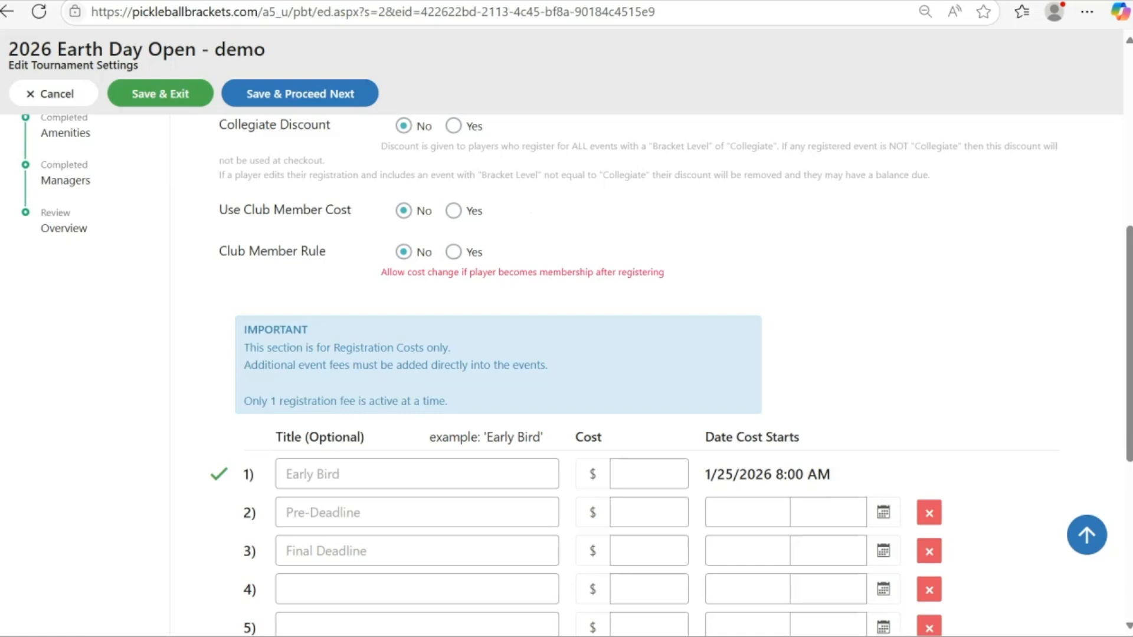
{"action": "scroll", "coordinate": [478, 514], "scroll_direction": "down", "scroll_amount": 7}
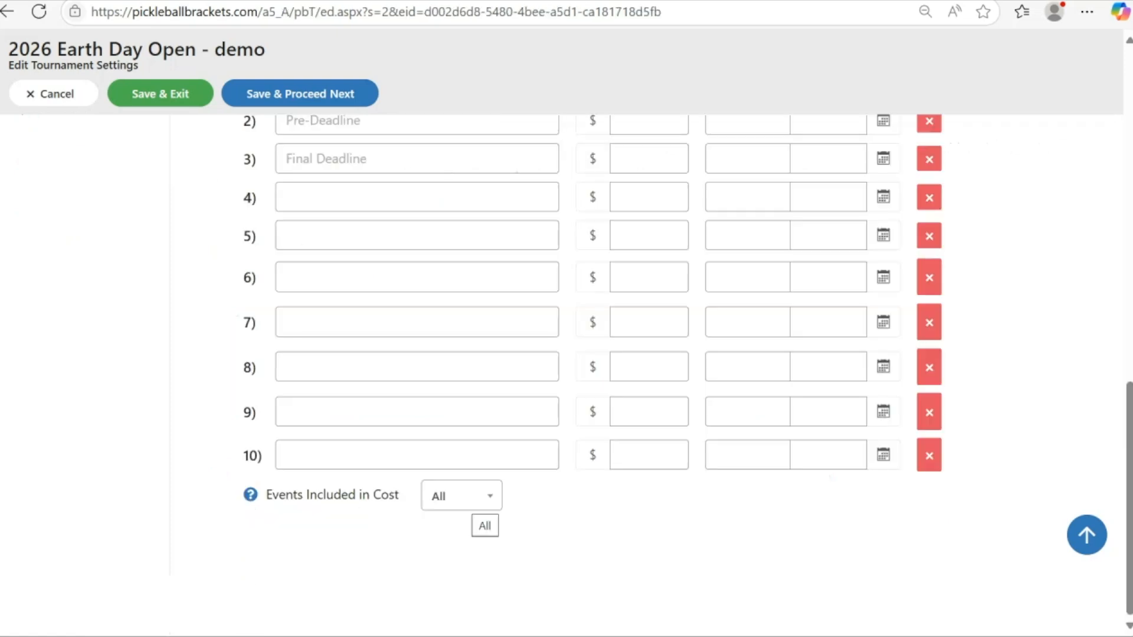
{"action": "left_click", "coordinate": [461, 495]}
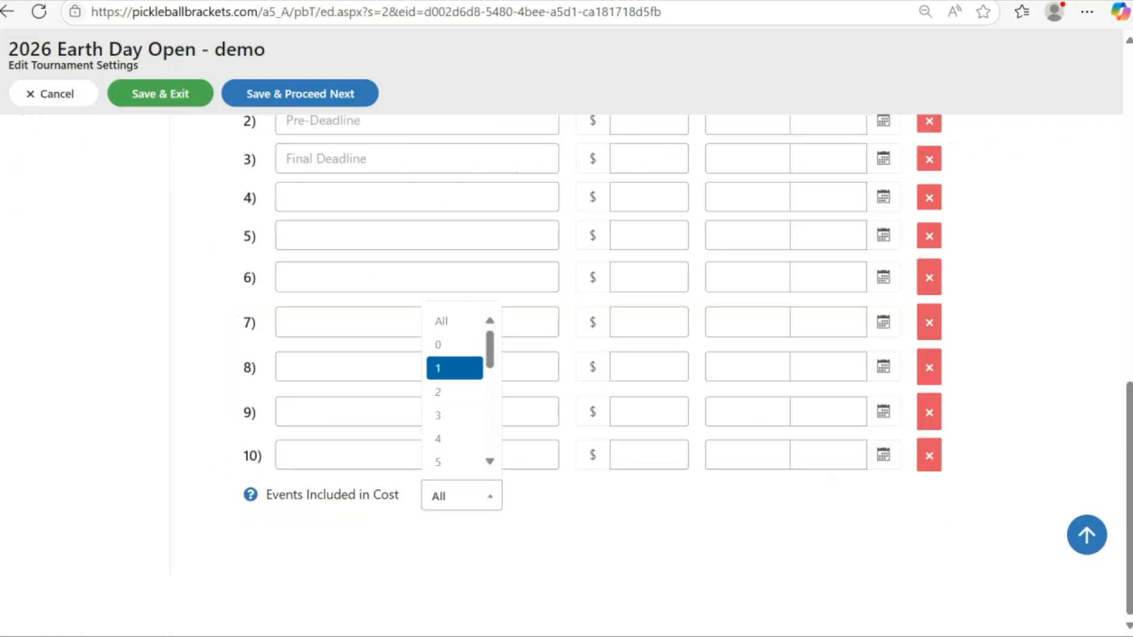
{"action": "left_click", "coordinate": [454, 368]}
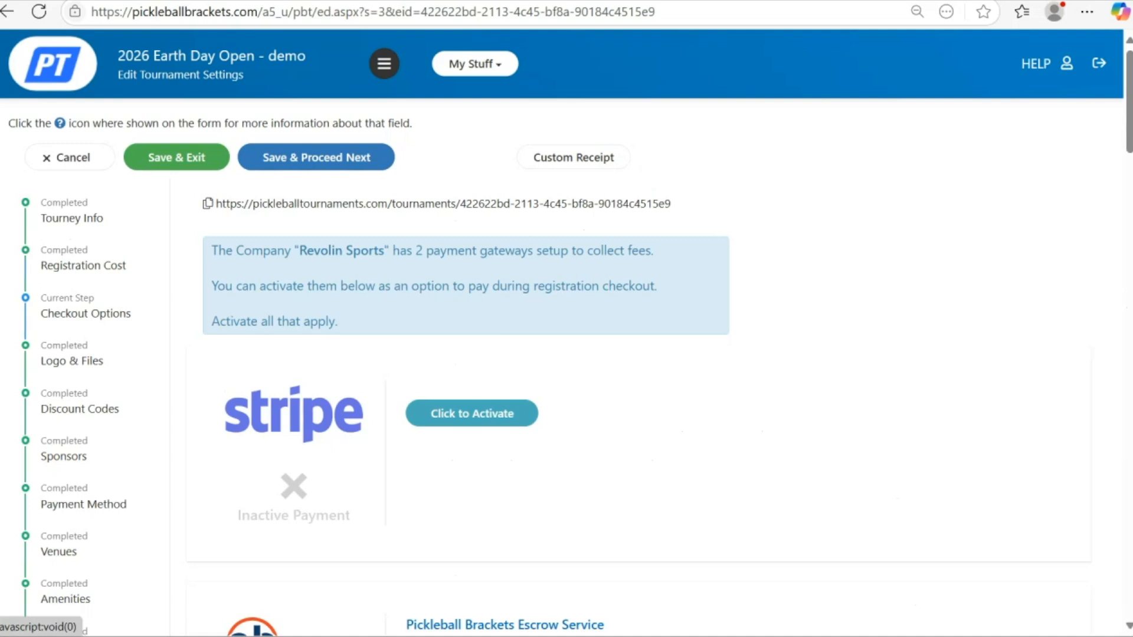
- Activate Stripe as a checkout payment option, then dismiss the logo upload requirements notice
{"action": "left_click", "coordinate": [473, 414]}
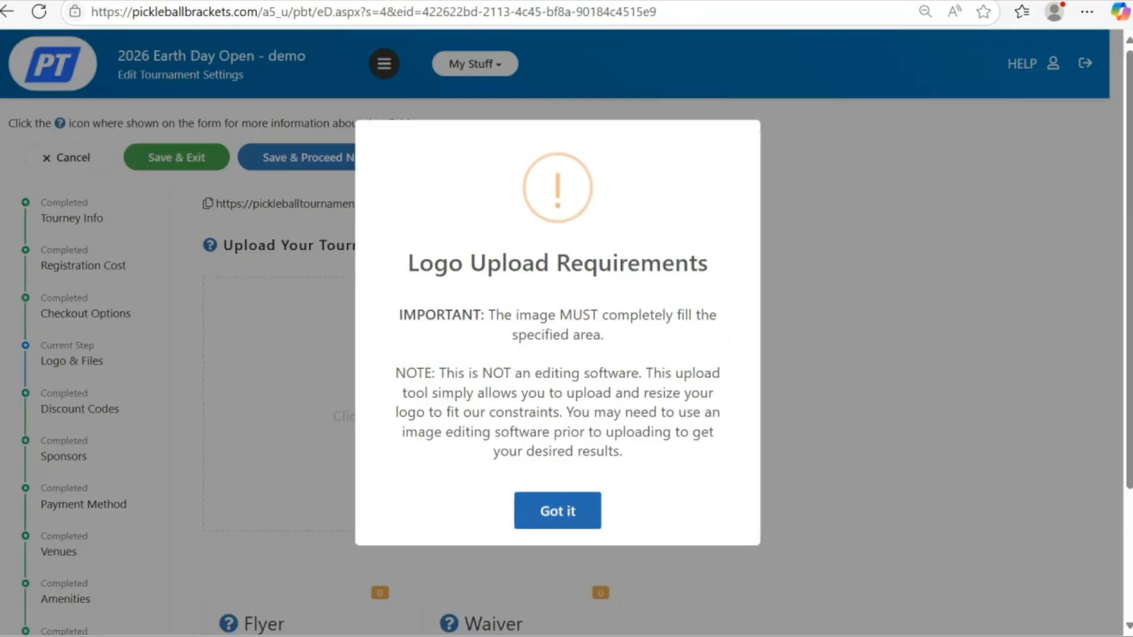
{"action": "left_click", "coordinate": [557, 511]}
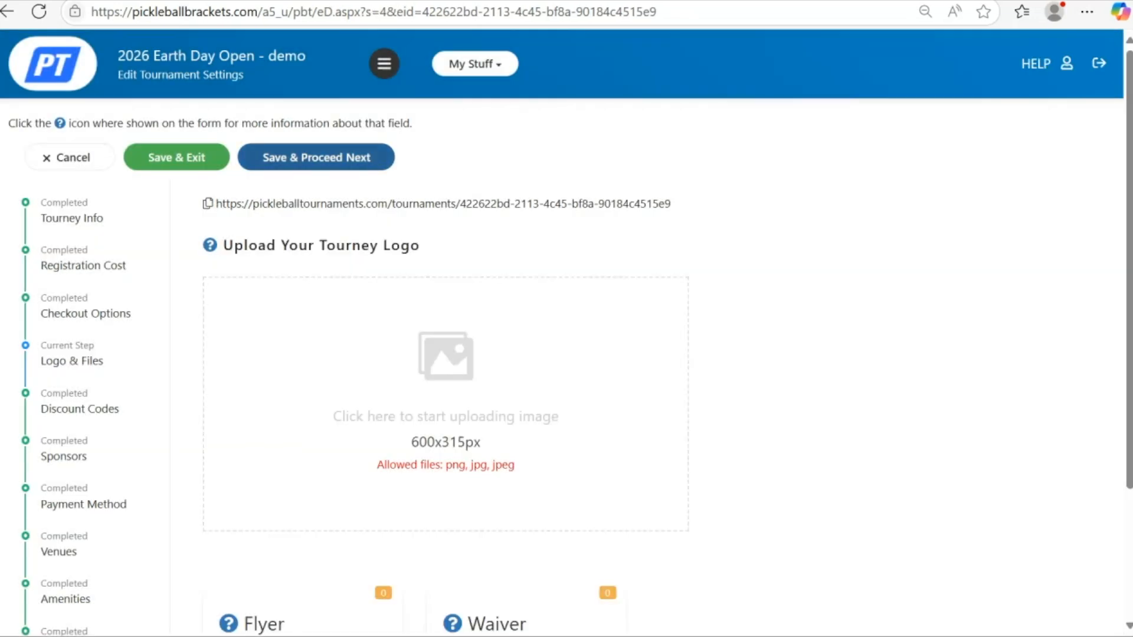
- Save and advance past the Logo & Files, Payment Method and other setup pages to reach Venues
{"action": "left_click", "coordinate": [316, 158]}
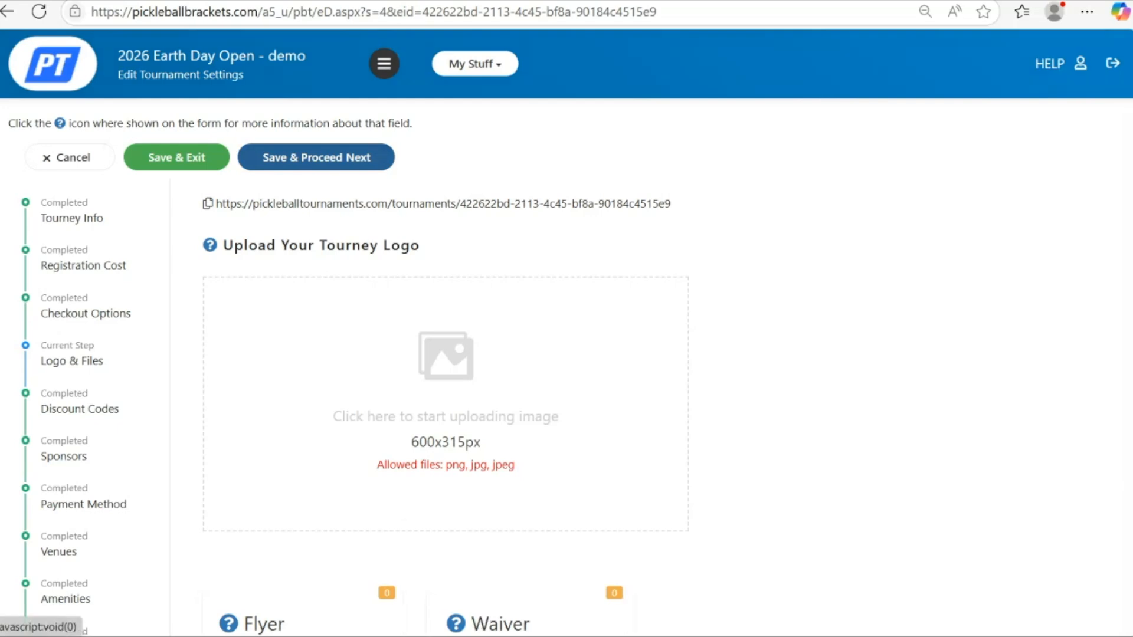
{"action": "left_click", "coordinate": [316, 158]}
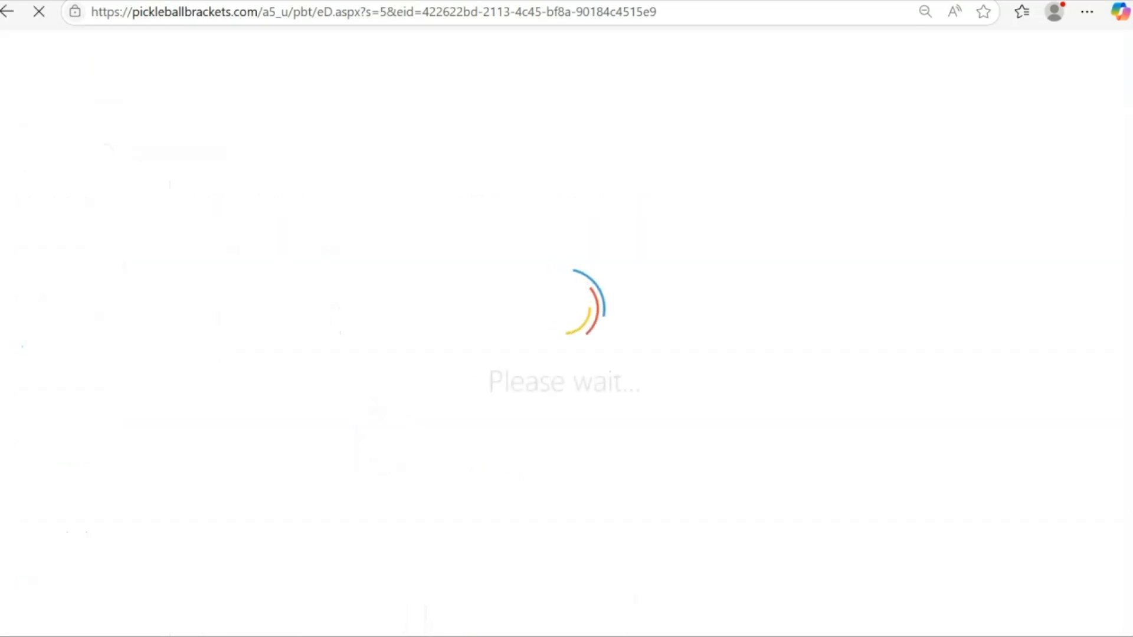
{"action": "left_click", "coordinate": [316, 158]}
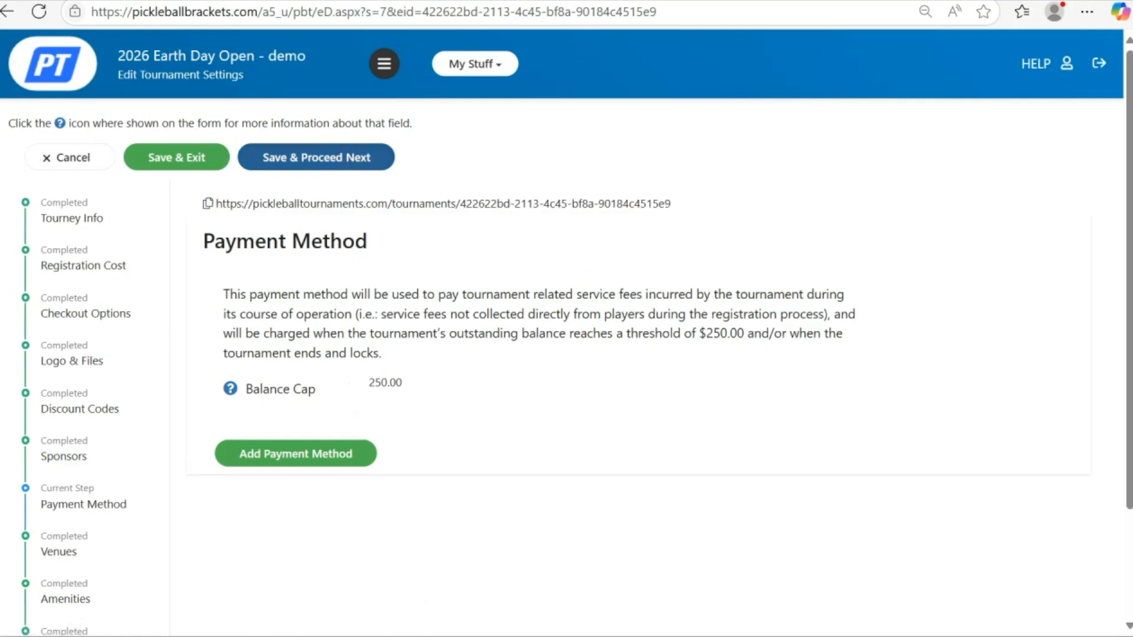
{"action": "left_click", "coordinate": [316, 157]}
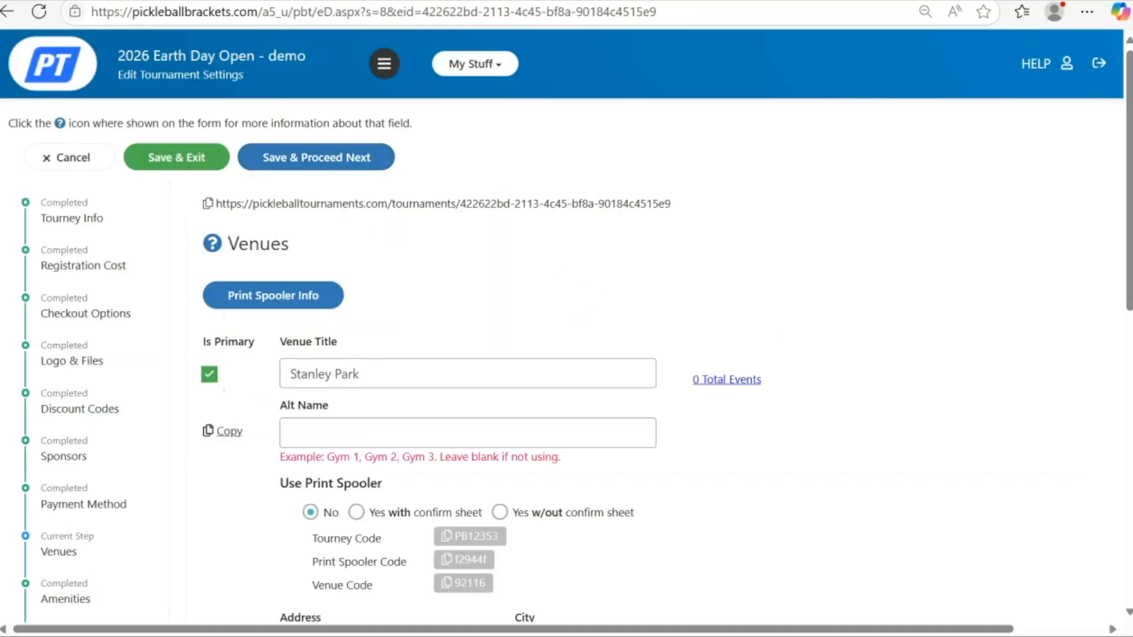
- Rename the primary venue's title to Belknap Park
{"action": "left_click_drag", "start_coordinate": [289, 374], "coordinate": [359, 374]}
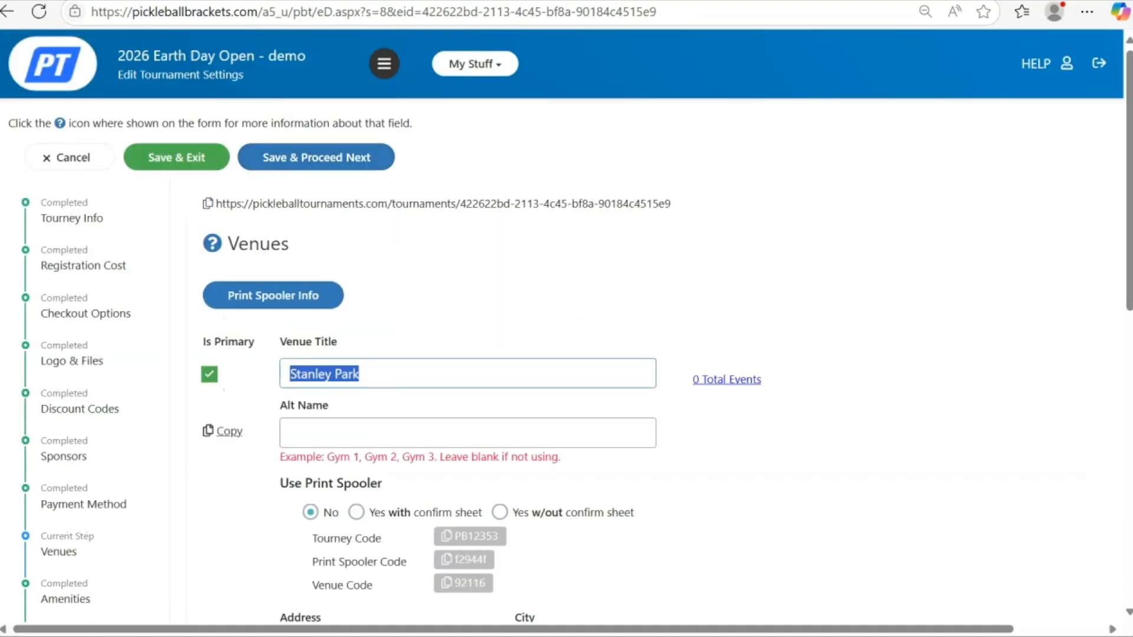
{"action": "type", "text": "Bellevue Park"}
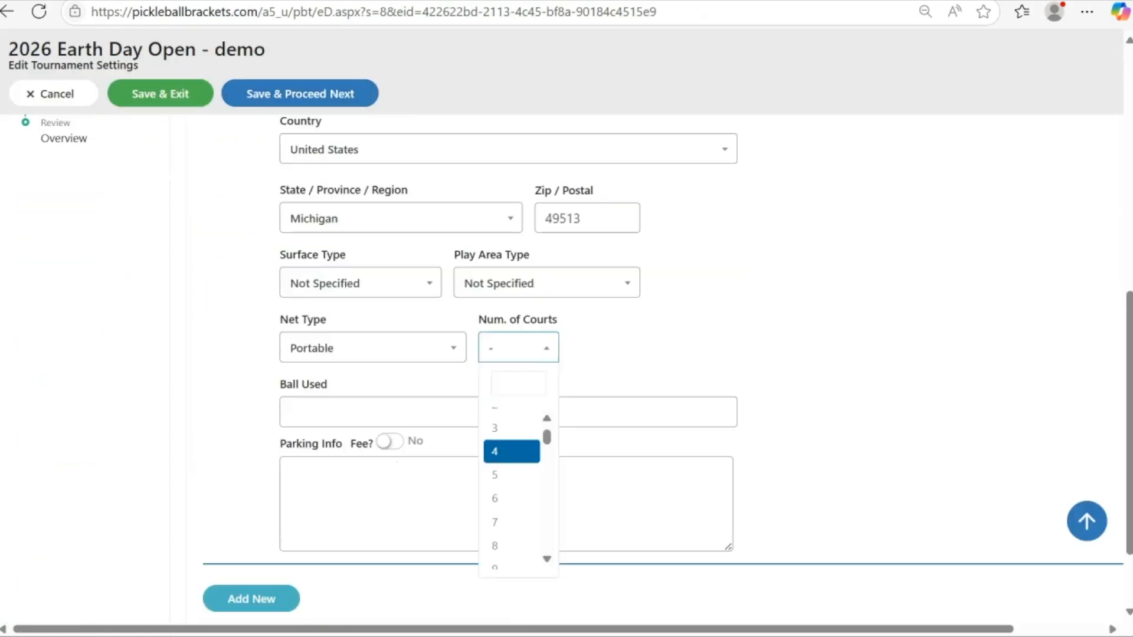
- Set the venue's number of courts to 21, then save and proceed to the Managers step
{"action": "scroll", "coordinate": [511, 484], "scroll_direction": "down", "scroll_amount": 6}
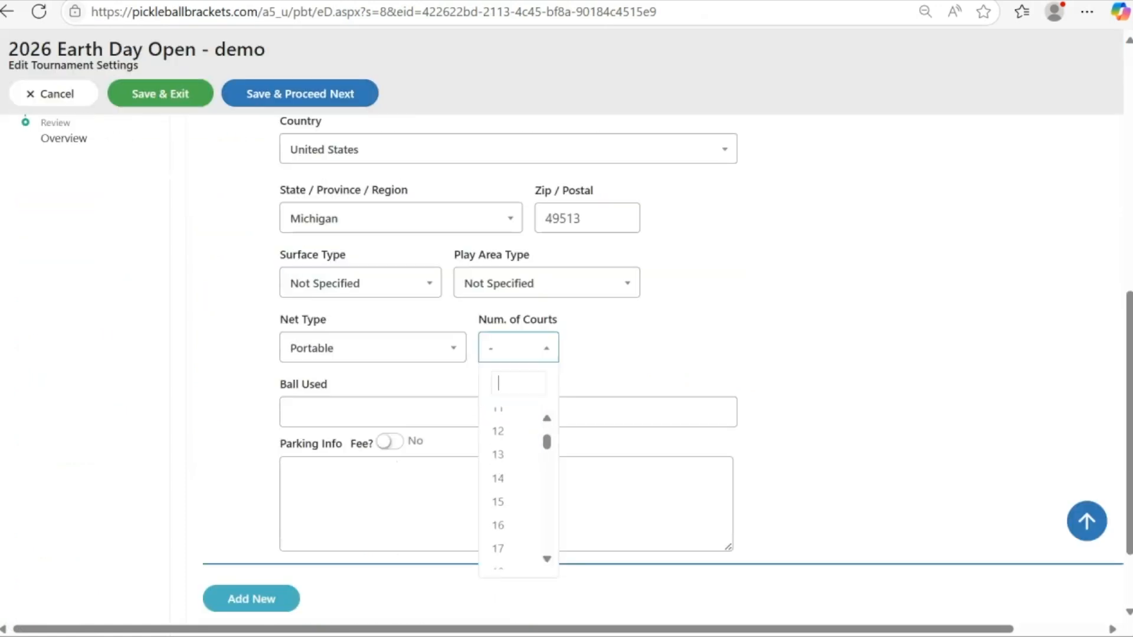
{"action": "left_click", "coordinate": [498, 463]}
{"action": "left_click", "coordinate": [391, 412]}
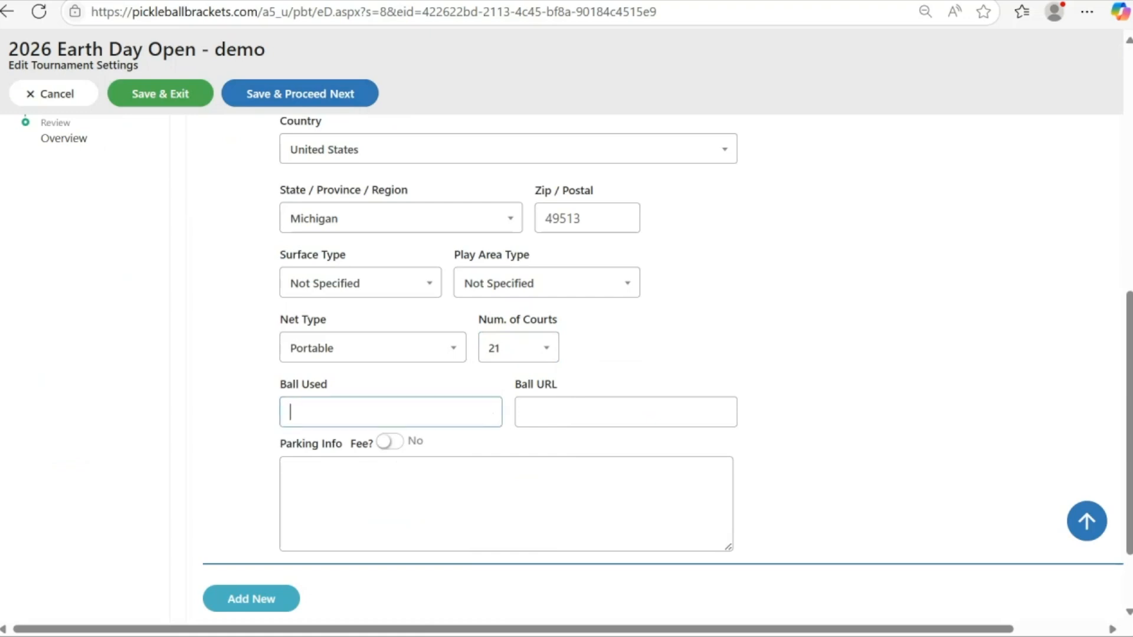
{"action": "left_click", "coordinate": [300, 94]}
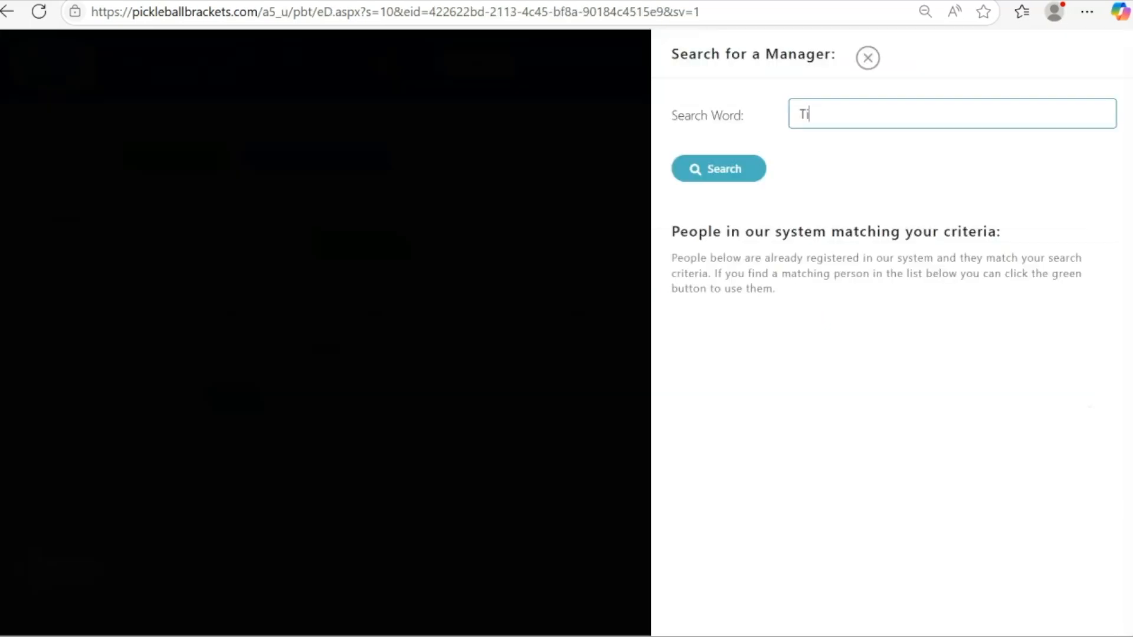
- Add a co-manager, enable their attendee, check-in and payment permissions, and save the manager
{"action": "type", "text": "mmer"}
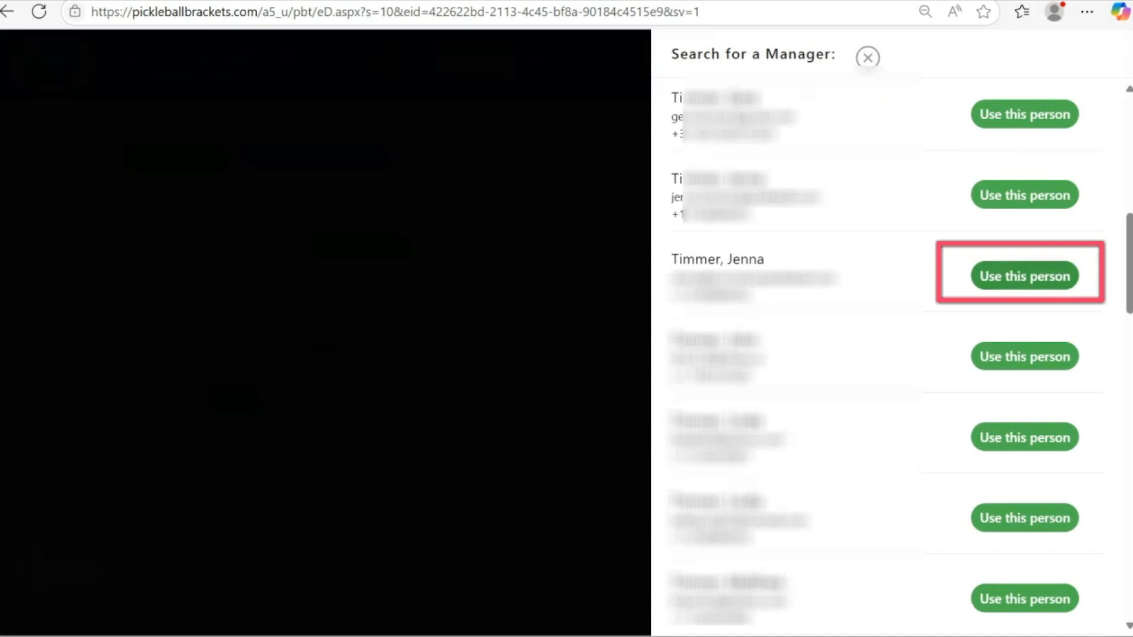
{"action": "left_click", "coordinate": [1025, 277]}
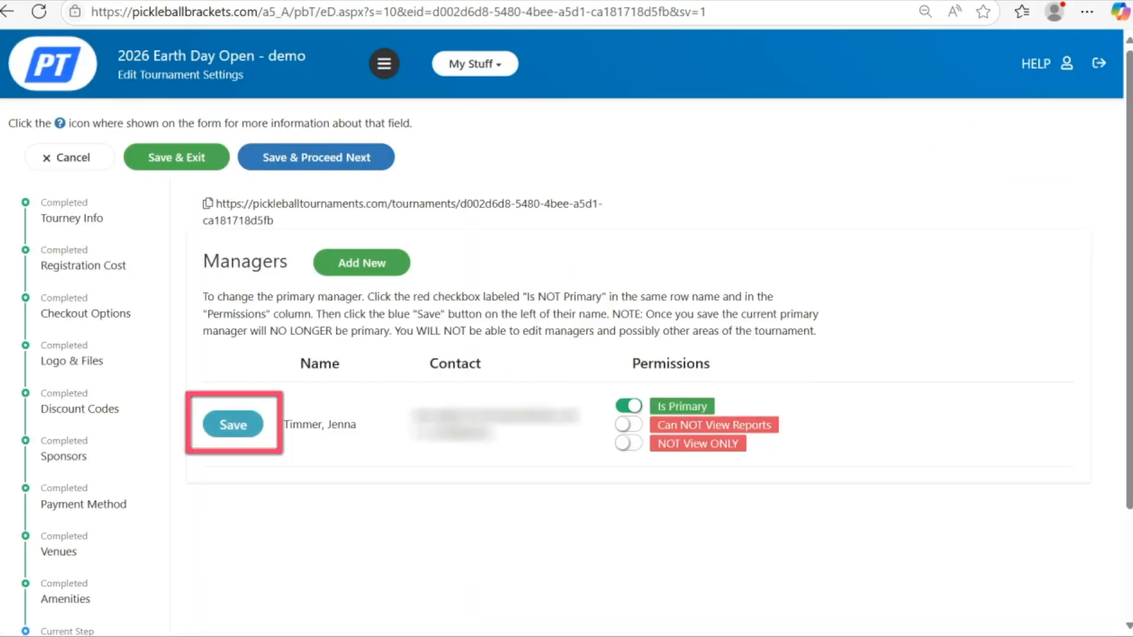
{"action": "left_click", "coordinate": [628, 517]}
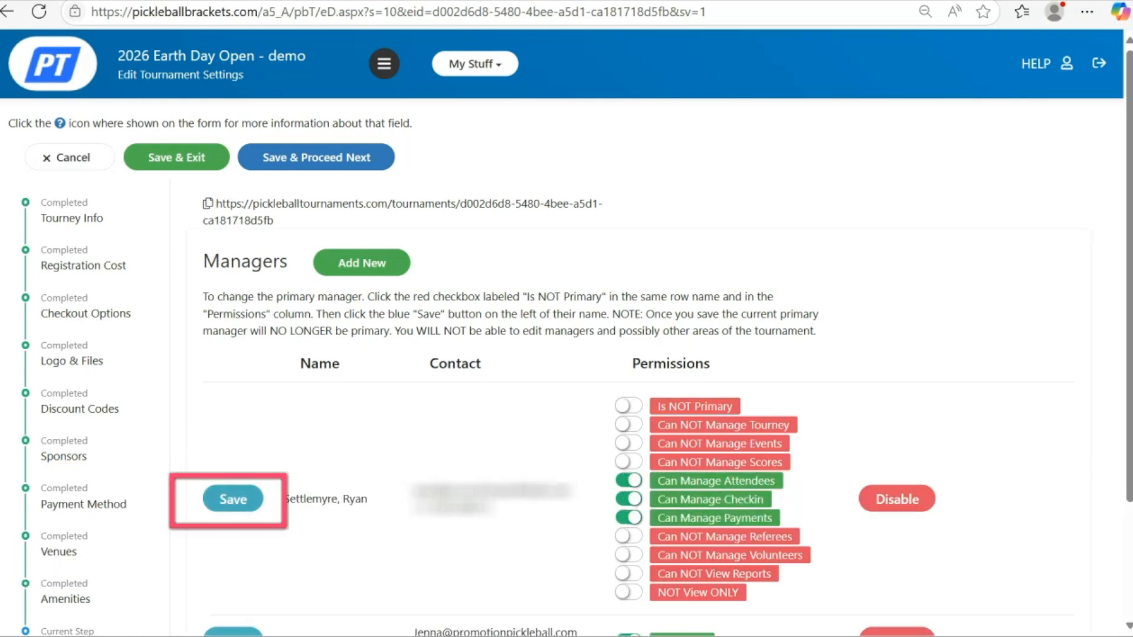
{"action": "left_click", "coordinate": [234, 499]}
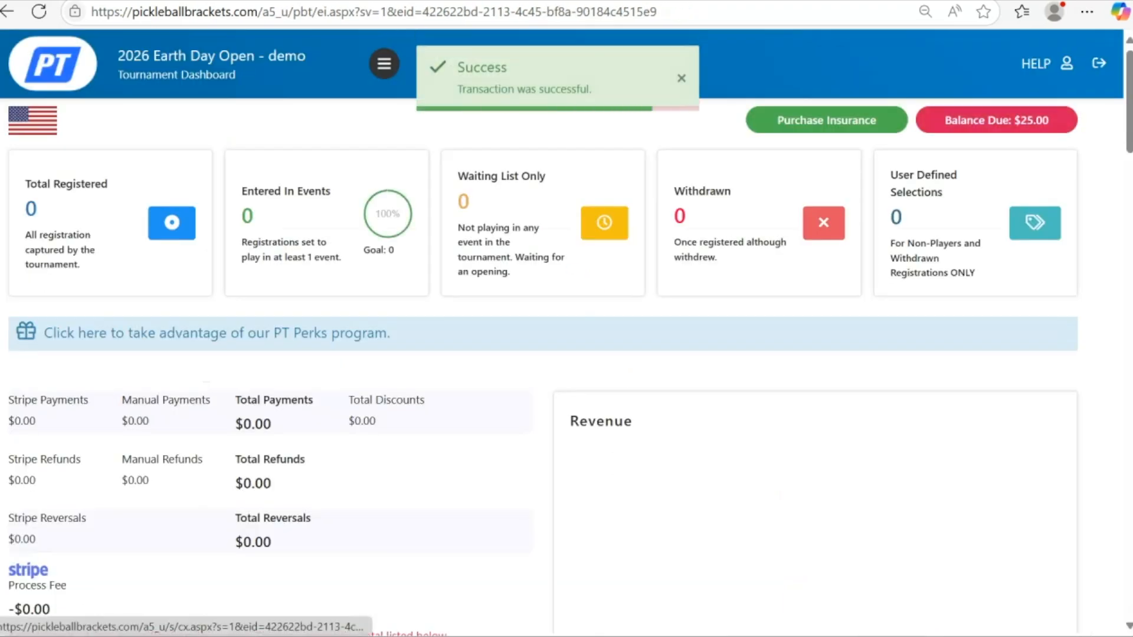
- Open the $25.00 balance due from the dashboard and go to checkout for the setup fee
{"action": "left_click", "coordinate": [997, 121]}
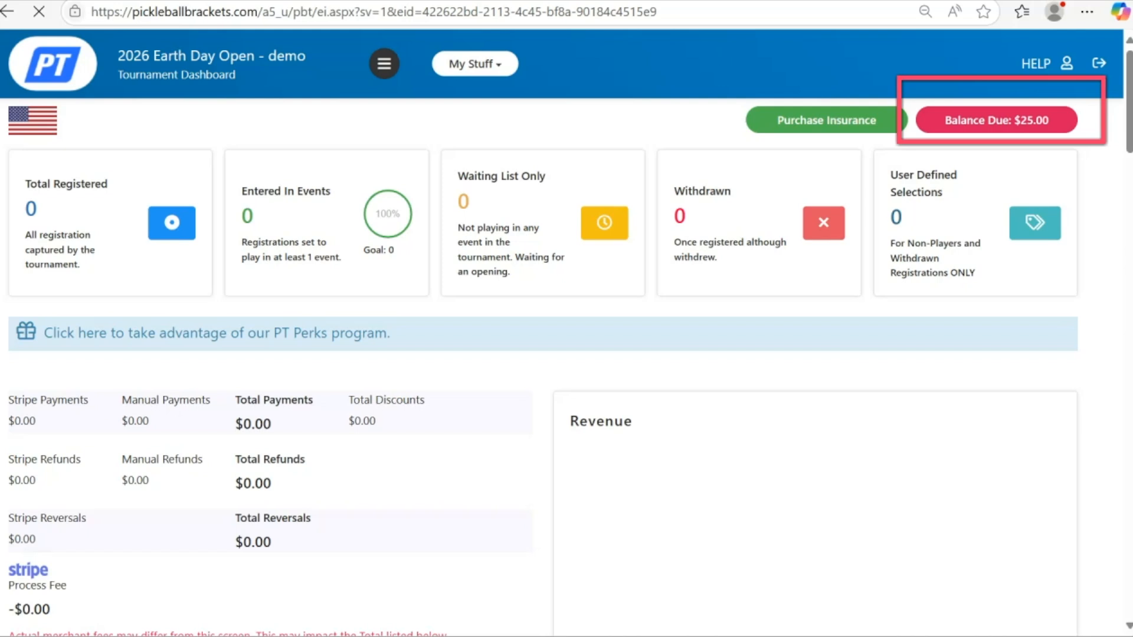
{"action": "left_click", "coordinate": [695, 328]}
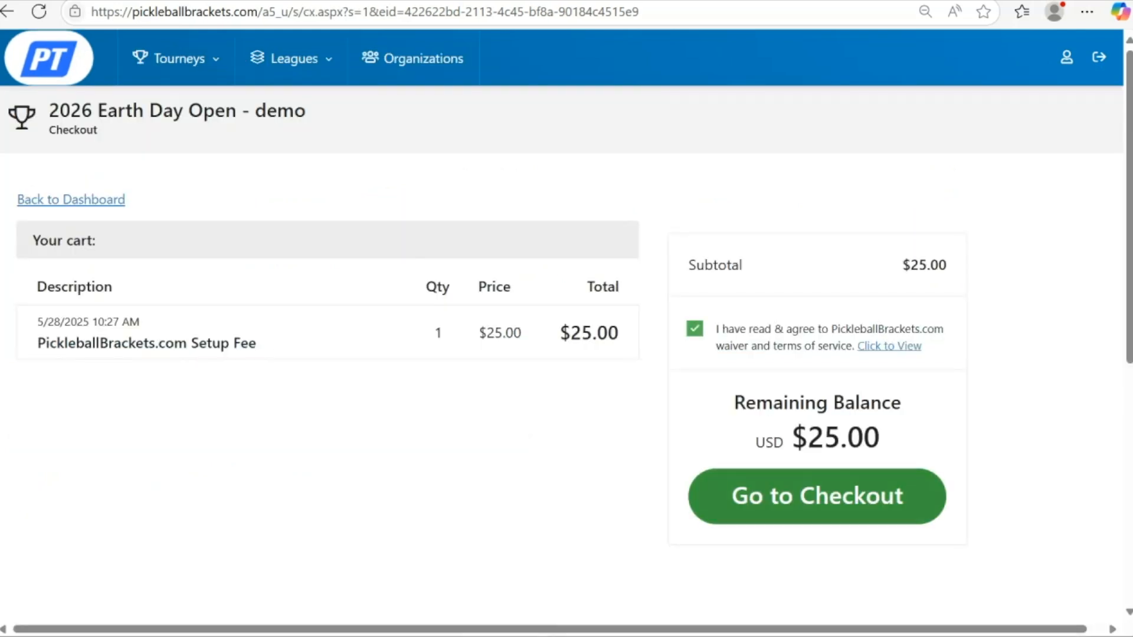
{"action": "left_click", "coordinate": [817, 496]}
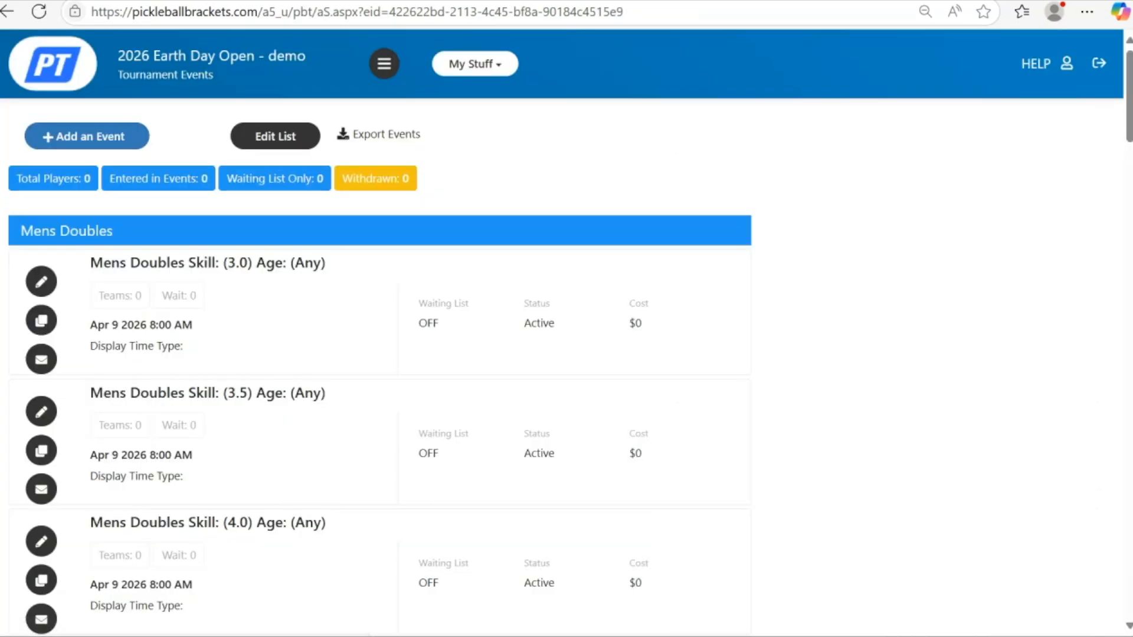
- Set the Mens Doubles 3.0 event's day to April 25 and its cost to $10
{"action": "scroll", "coordinate": [378, 354], "scroll_direction": "down", "scroll_amount": 6}
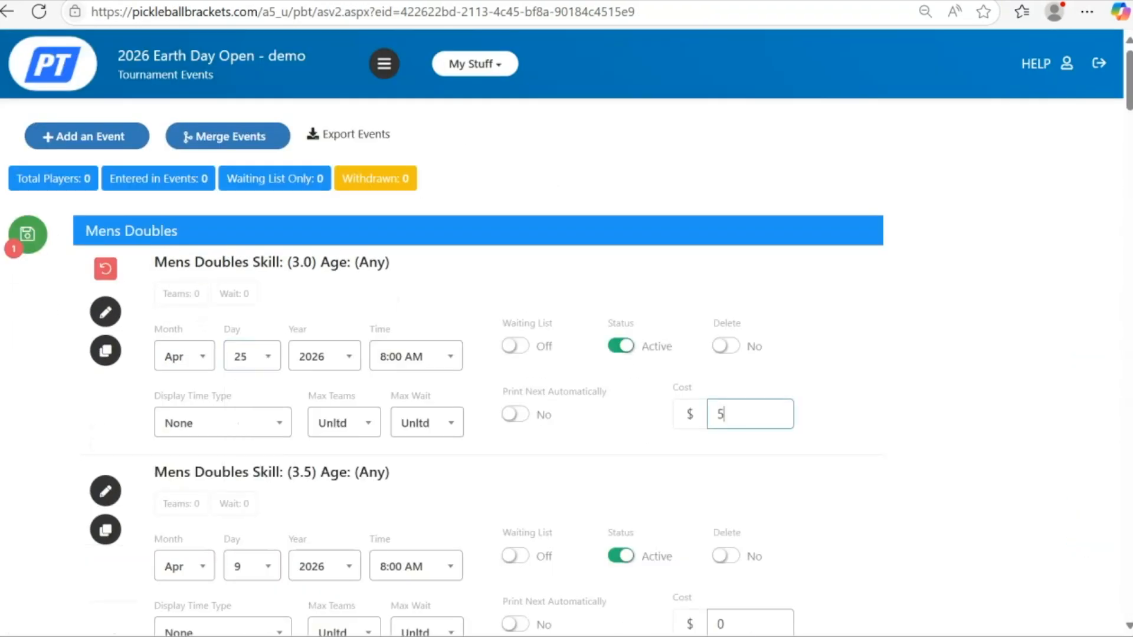
{"action": "key", "text": "BackSpace"}
{"action": "type", "text": "10"}
- Set the Mens Doubles 3.5 event's day to 25 and its cost to $10
{"action": "scroll", "coordinate": [567, 354], "scroll_direction": "down", "scroll_amount": 2}
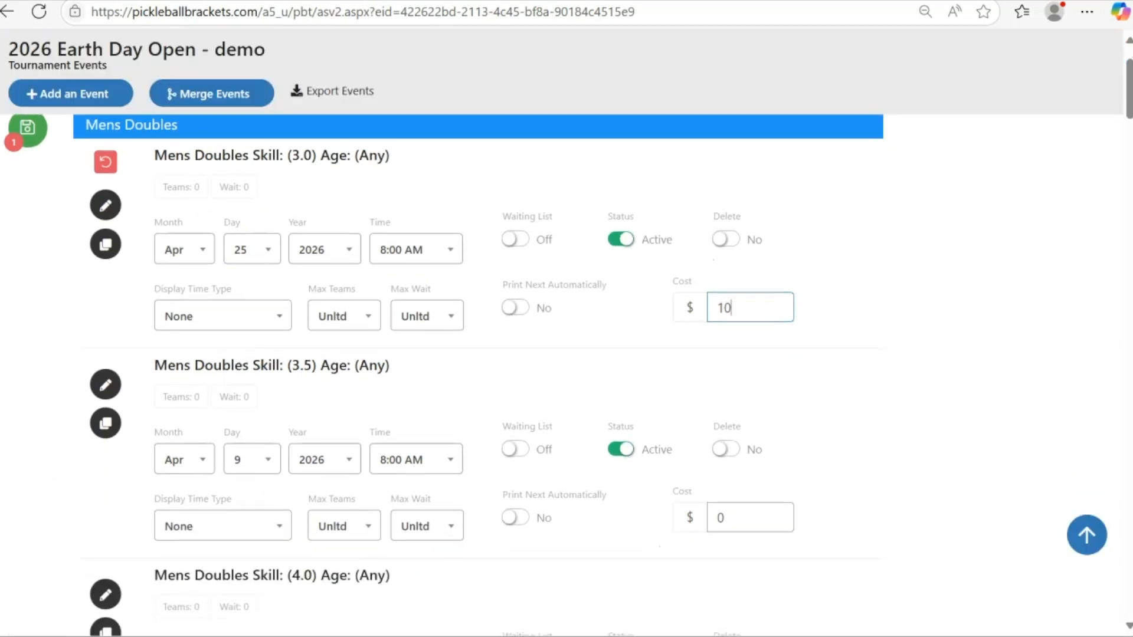
{"action": "left_click", "coordinate": [252, 460]}
{"action": "type", "text": "25"}
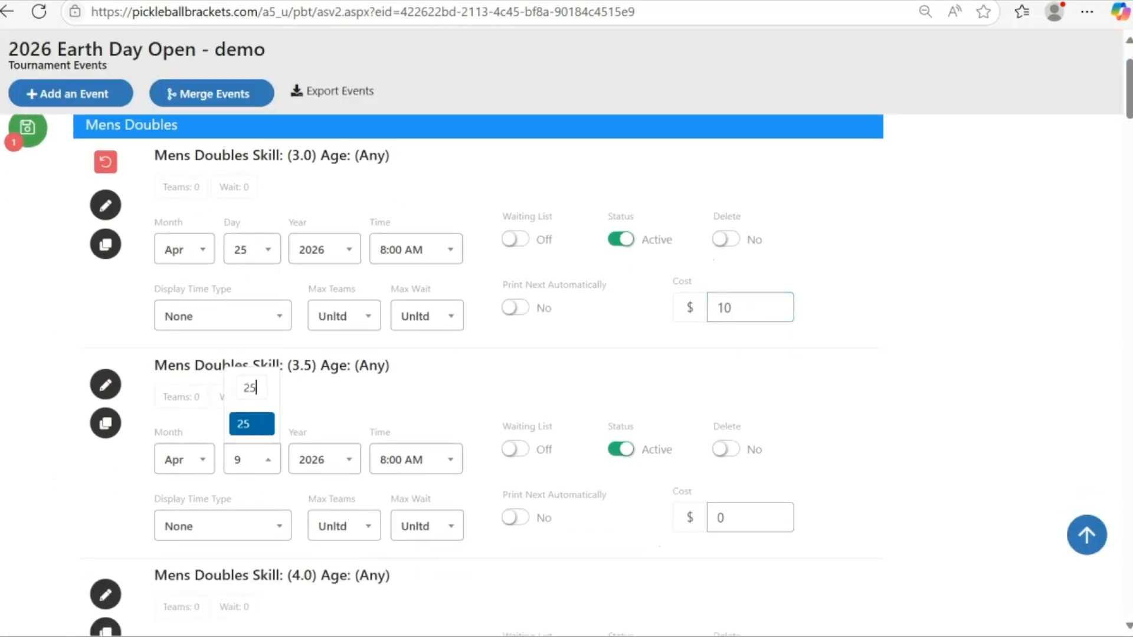
{"action": "key", "text": "Return"}
{"action": "left_click_drag", "start_coordinate": [727, 519], "coordinate": [714, 518]}
{"action": "type", "text": "10"}
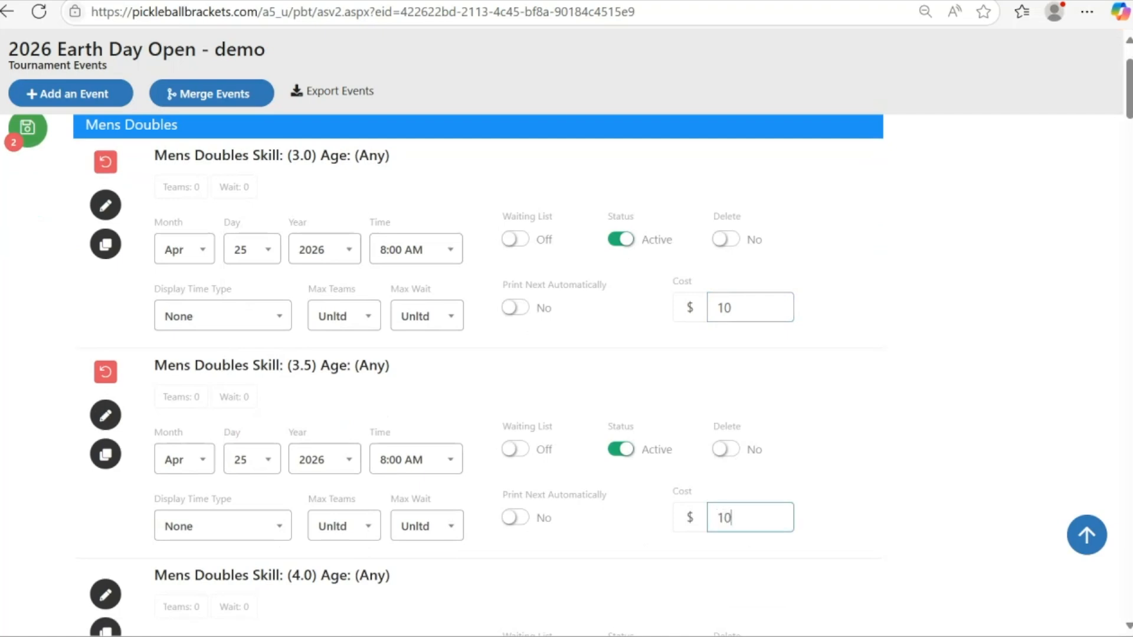
- Set the Mens Doubles 4.0 event's day to 25 and its cost to $10
{"action": "scroll", "coordinate": [567, 354], "scroll_direction": "down", "scroll_amount": 4}
{"action": "left_click", "coordinate": [252, 402]}
{"action": "type", "text": "25"}
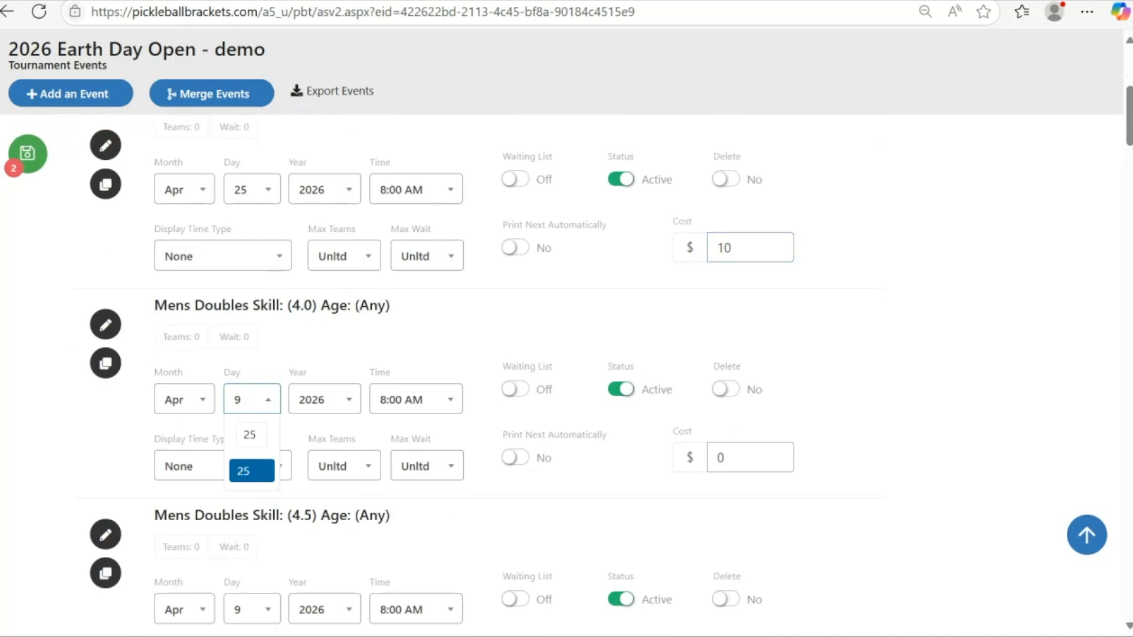
{"action": "key", "text": "Return"}
{"action": "left_click", "coordinate": [724, 458]}
{"action": "key", "text": "BackSpace"}
{"action": "type", "text": "10"}
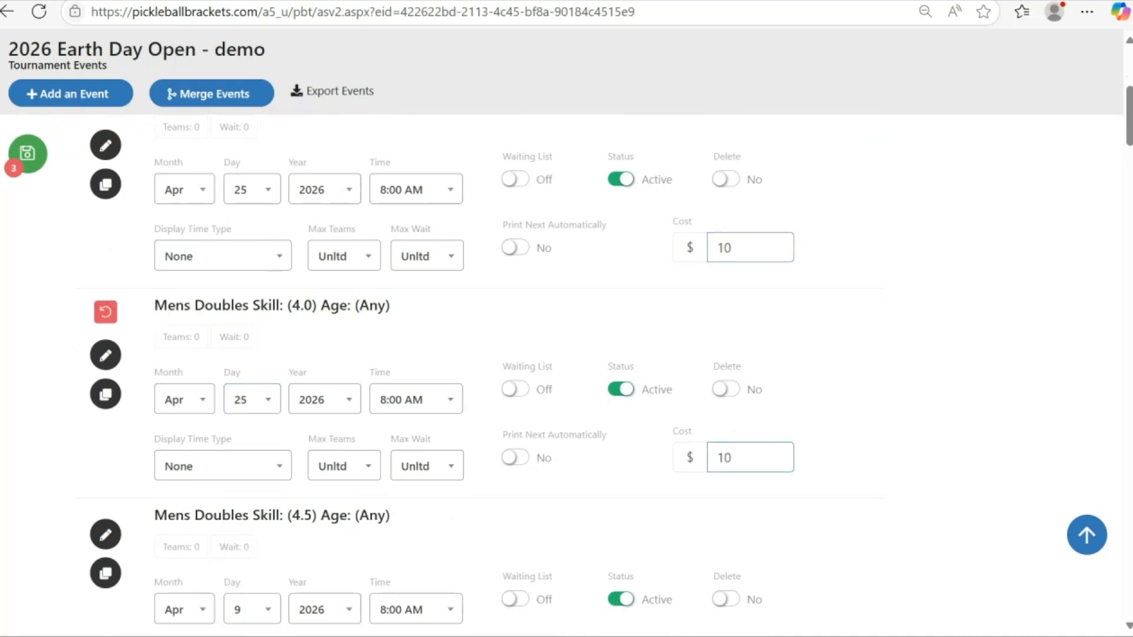
- Set the Mens Doubles 4.5 event's day to 25 and cost to $10, then save all event changes
{"action": "scroll", "coordinate": [566, 354], "scroll_direction": "down", "scroll_amount": 5}
{"action": "left_click", "coordinate": [252, 339]}
{"action": "type", "text": "25"}
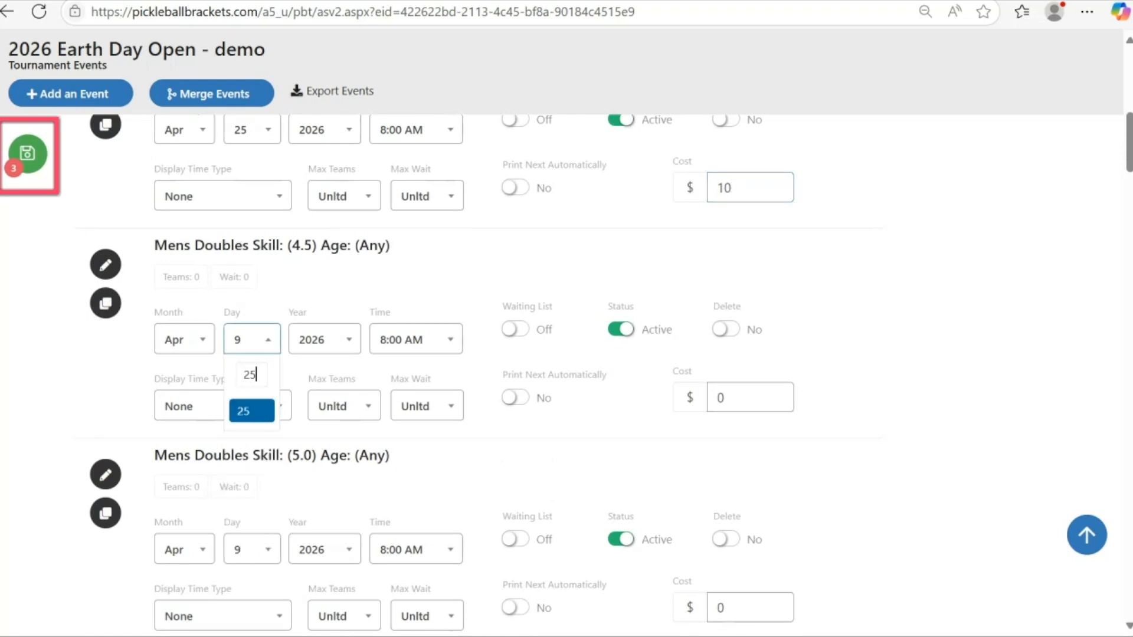
{"action": "key", "text": "Return"}
{"action": "left_click", "coordinate": [724, 398]}
{"action": "key", "text": "BackSpace"}
{"action": "type", "text": "10"}
{"action": "scroll", "coordinate": [567, 372], "scroll_direction": "down", "scroll_amount": 1}
{"action": "left_click", "coordinate": [27, 154]}
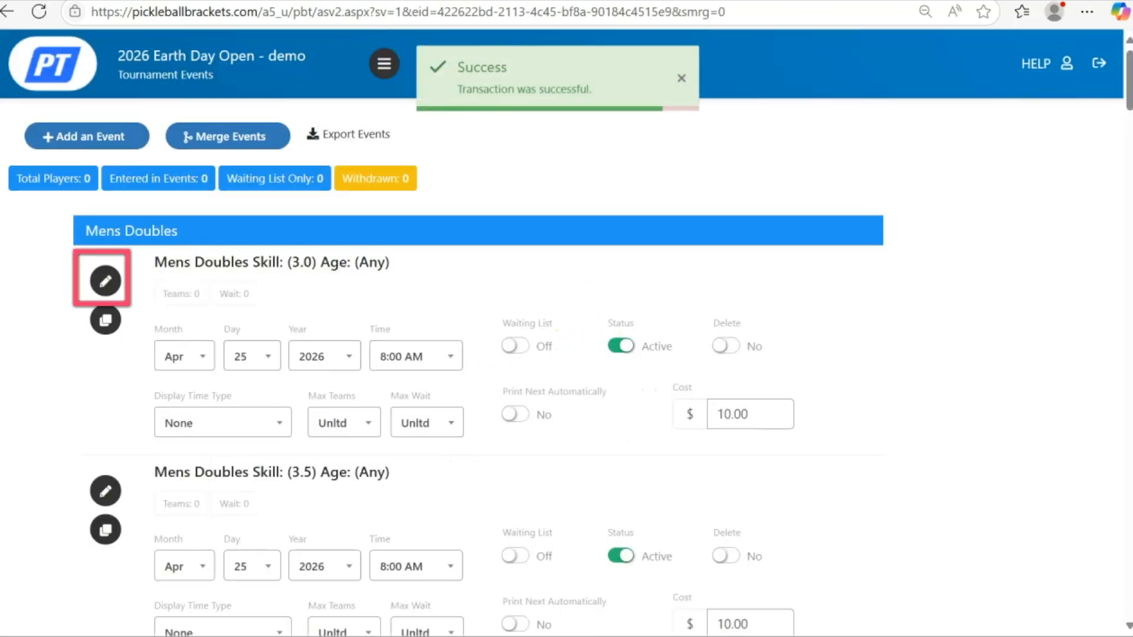
- Open the Mens Doubles 3.5 event for editing and turn on the Waiting List Service
{"action": "left_click", "coordinate": [105, 491]}
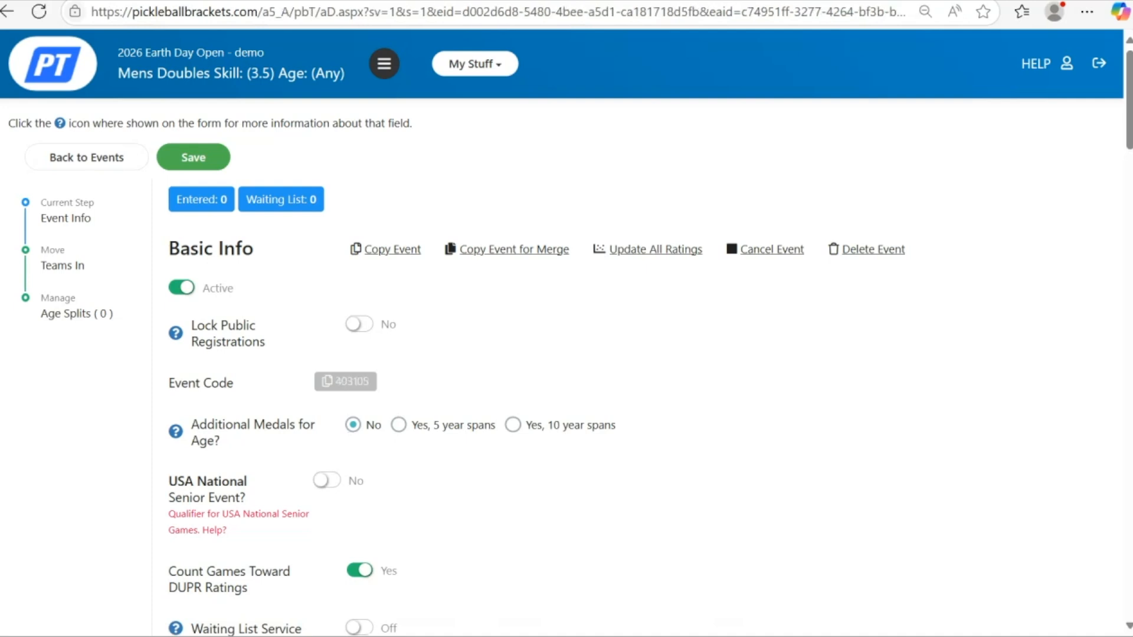
{"action": "scroll", "coordinate": [562, 332], "scroll_direction": "down", "scroll_amount": 6}
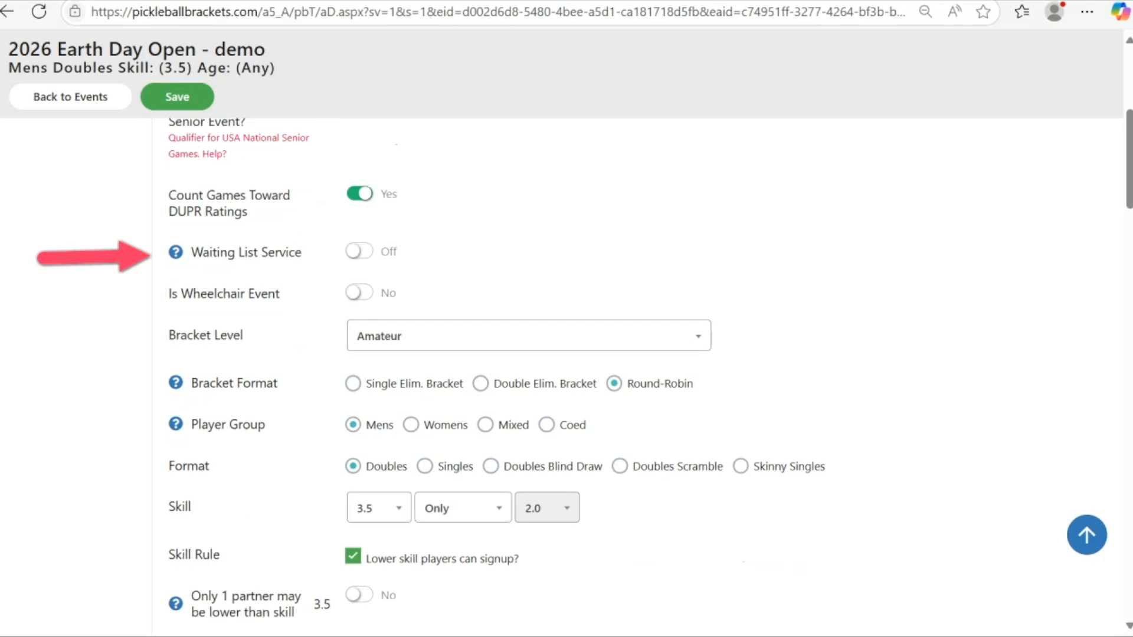
{"action": "left_click", "coordinate": [360, 251]}
- Set the event's age restriction to 10 And Above
{"action": "scroll", "coordinate": [562, 378], "scroll_direction": "down", "scroll_amount": 3}
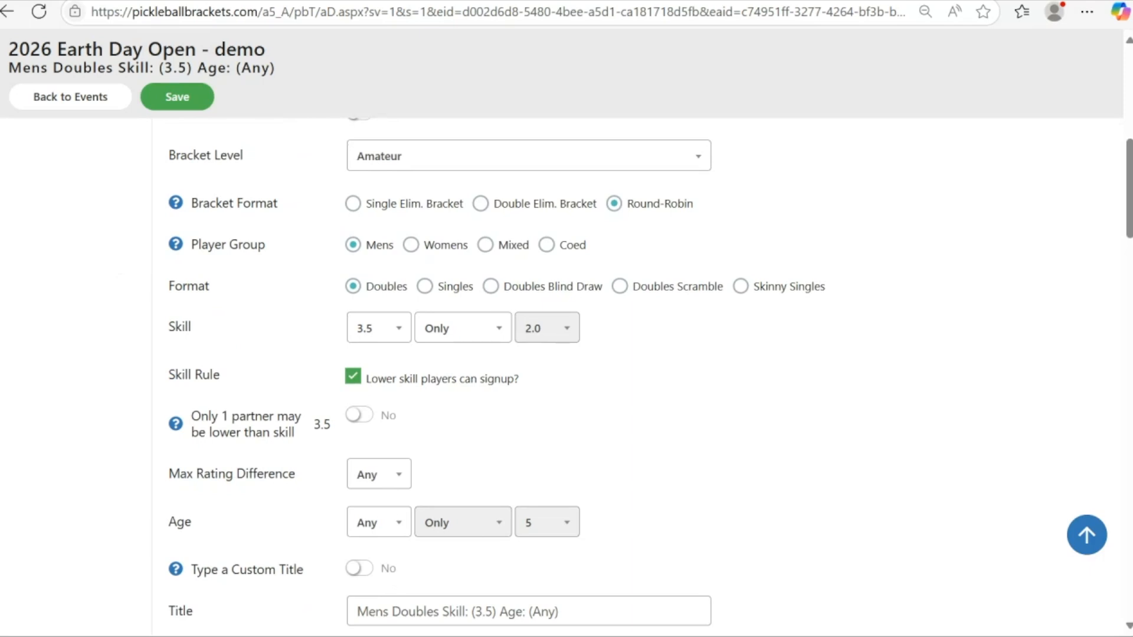
{"action": "left_click", "coordinate": [379, 523]}
{"action": "left_click", "coordinate": [366, 490]}
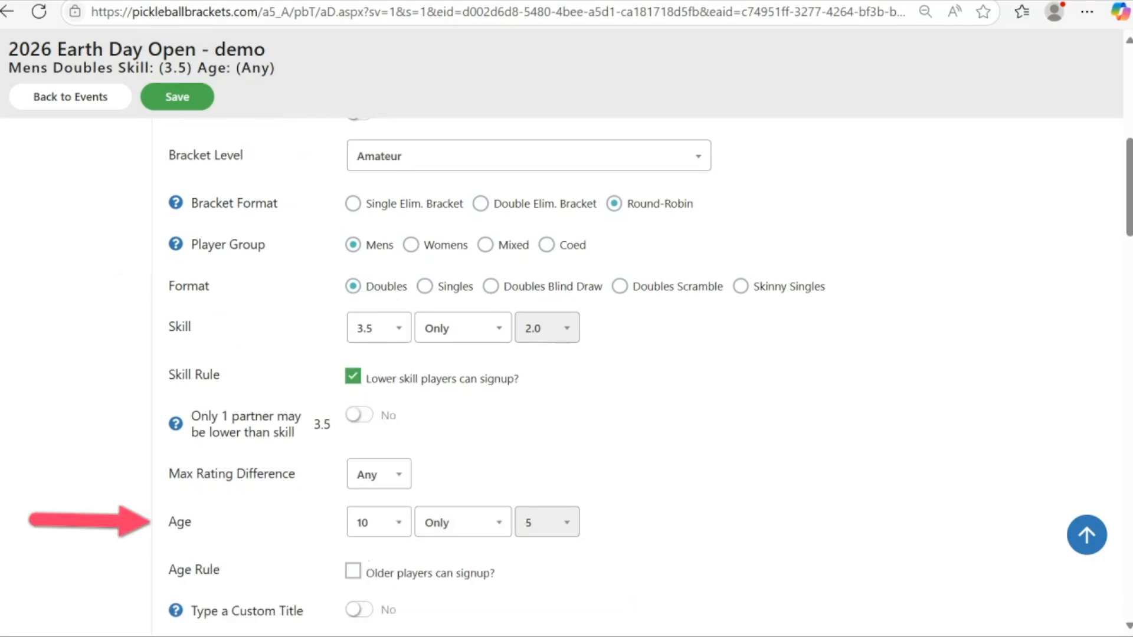
{"action": "scroll", "coordinate": [562, 378], "scroll_direction": "down", "scroll_amount": 3}
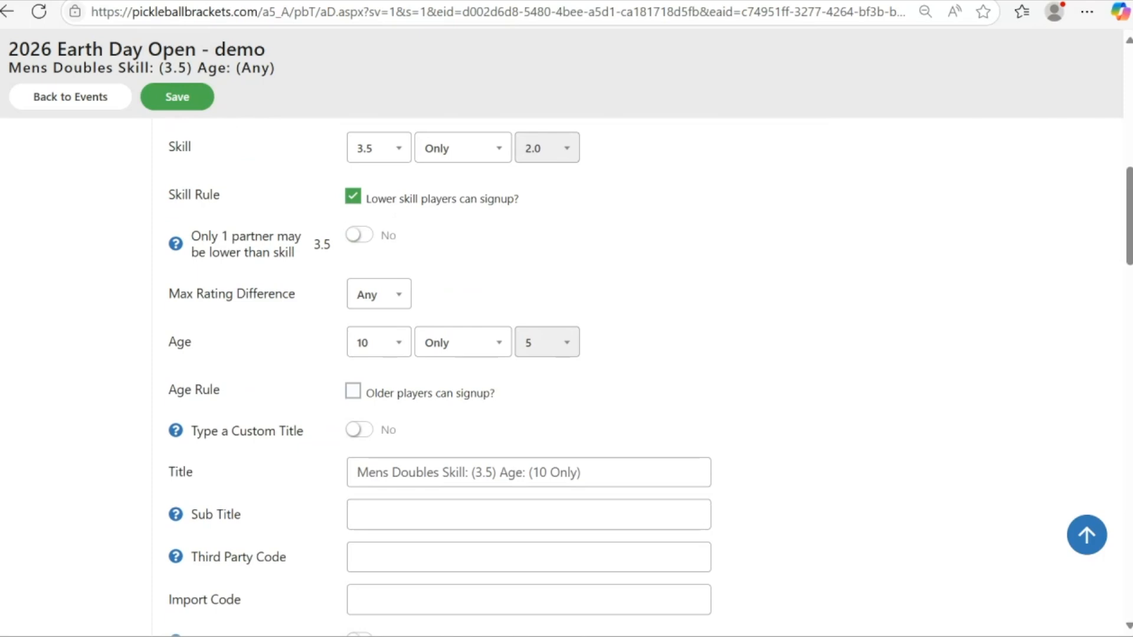
{"action": "left_click", "coordinate": [462, 342]}
{"action": "left_click", "coordinate": [456, 400]}
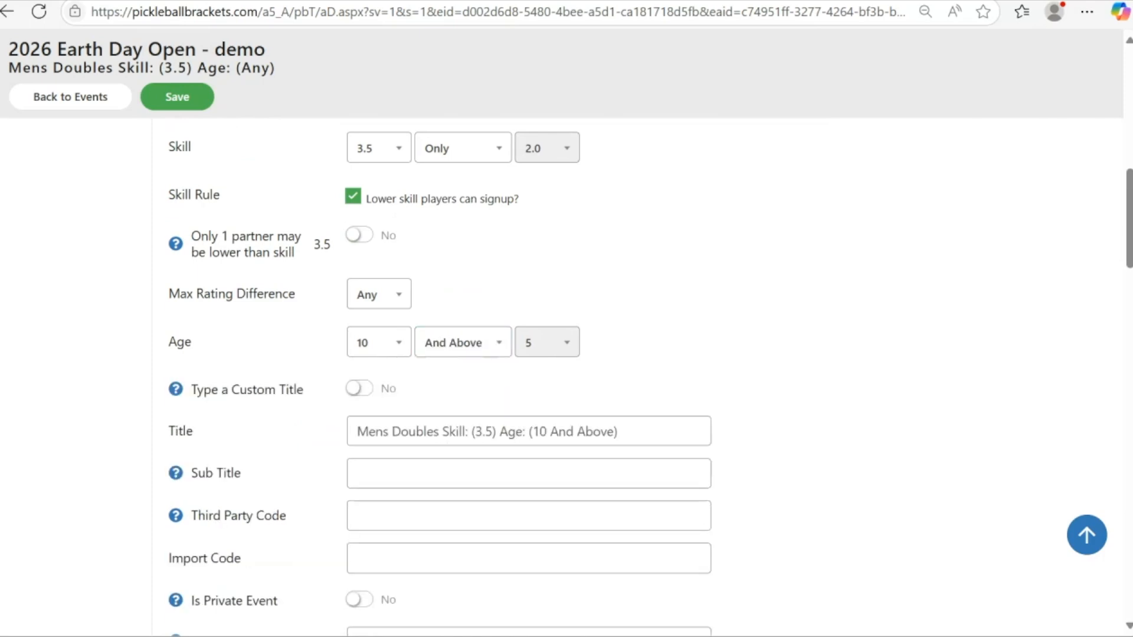
- Set the event's Max Teams to 7
{"action": "scroll", "coordinate": [649, 378], "scroll_direction": "down", "scroll_amount": 2}
{"action": "scroll", "coordinate": [531, 378], "scroll_direction": "down", "scroll_amount": 8}
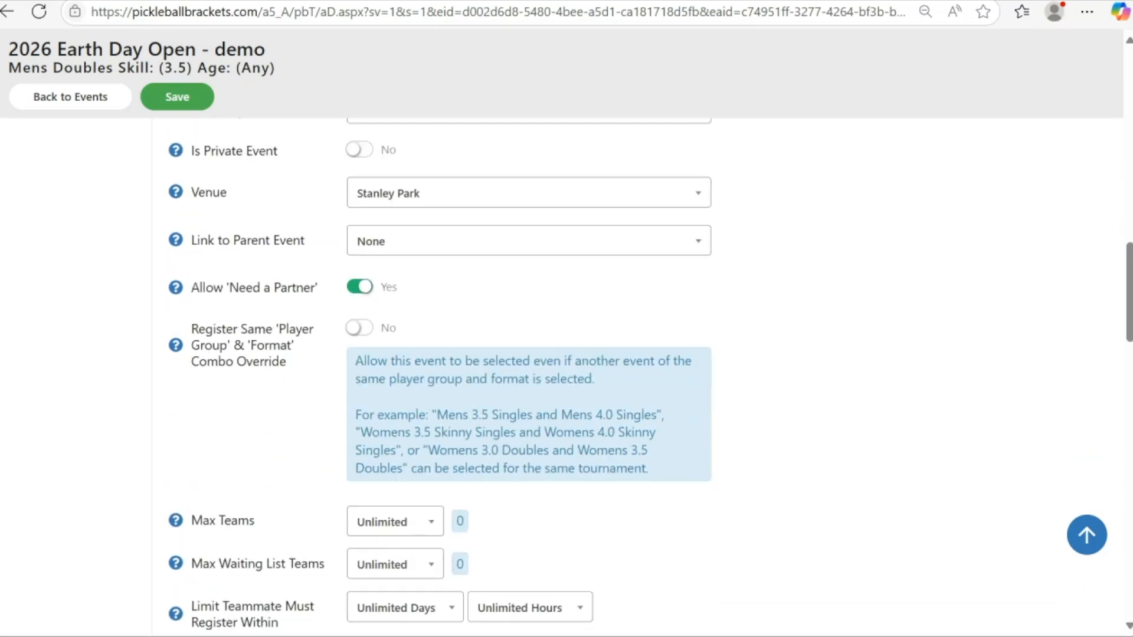
{"action": "left_click", "coordinate": [395, 522]}
{"action": "scroll", "coordinate": [388, 447], "scroll_direction": "down", "scroll_amount": 1}
{"action": "left_click", "coordinate": [387, 445]}
{"action": "scroll", "coordinate": [388, 445], "scroll_direction": "down", "scroll_amount": 4}
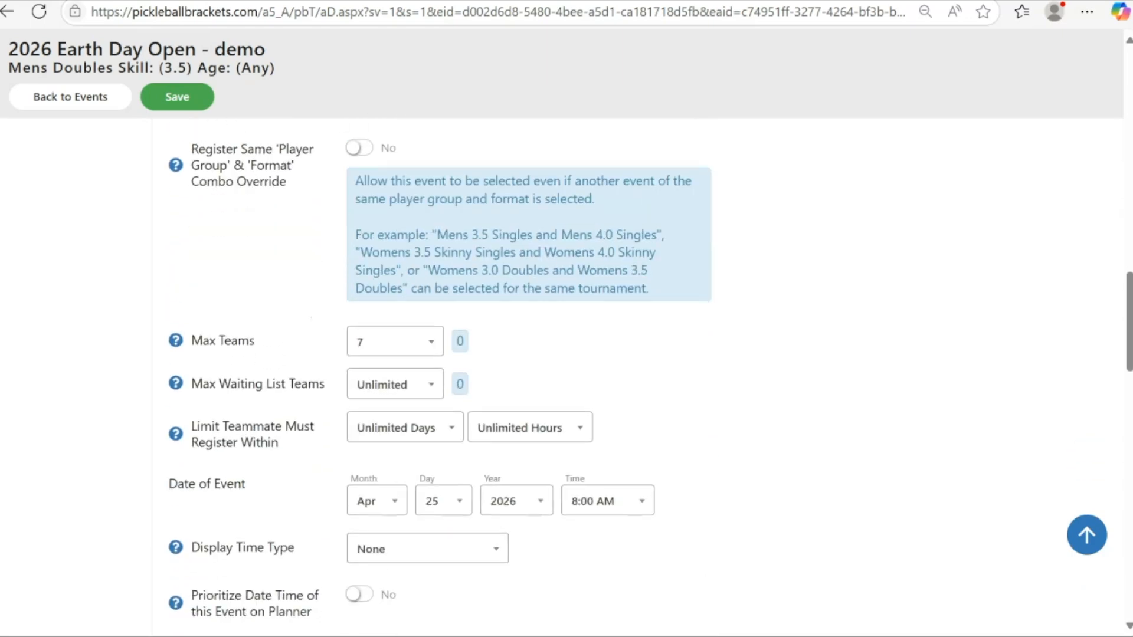
- Review the remaining Mens Doubles 3.5 event settings, from Max Teams down to the scoring and medal options
{"action": "scroll", "coordinate": [531, 378], "scroll_direction": "down", "scroll_amount": 2}
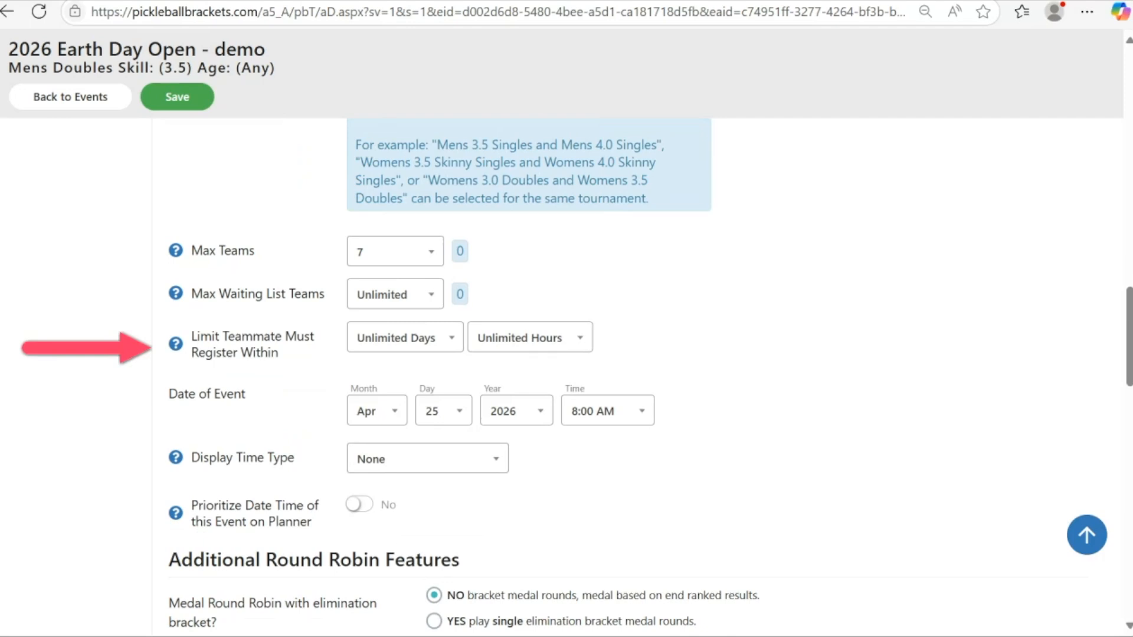
{"action": "scroll", "coordinate": [566, 378], "scroll_direction": "down", "scroll_amount": 8}
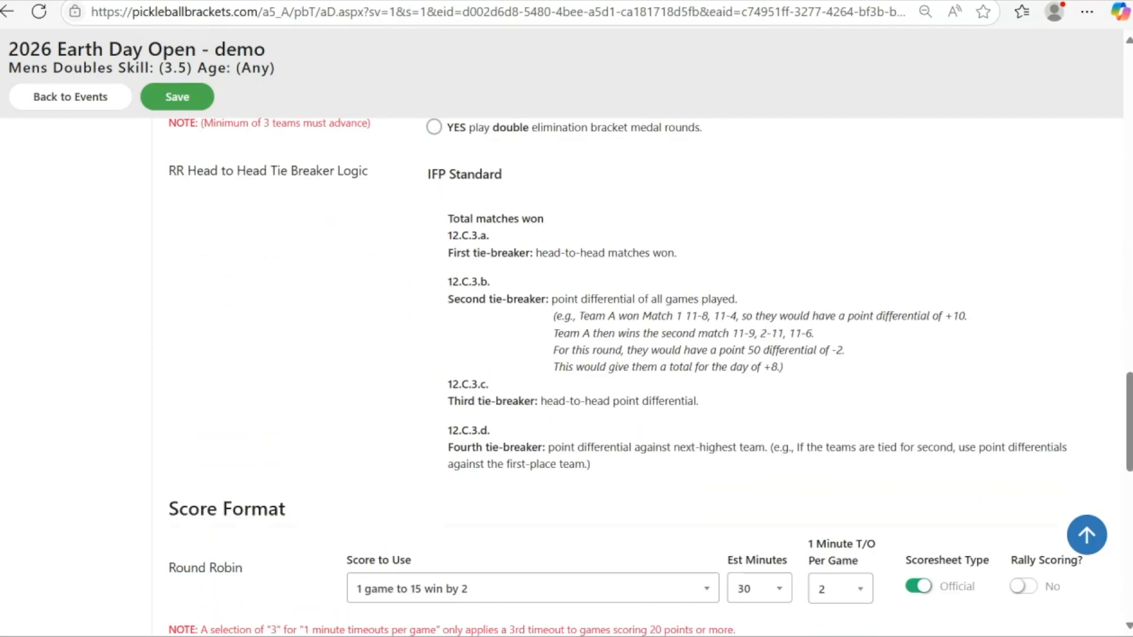
{"action": "scroll", "coordinate": [567, 378], "scroll_direction": "down", "scroll_amount": 2}
{"action": "scroll", "coordinate": [567, 378], "scroll_direction": "down", "scroll_amount": 5}
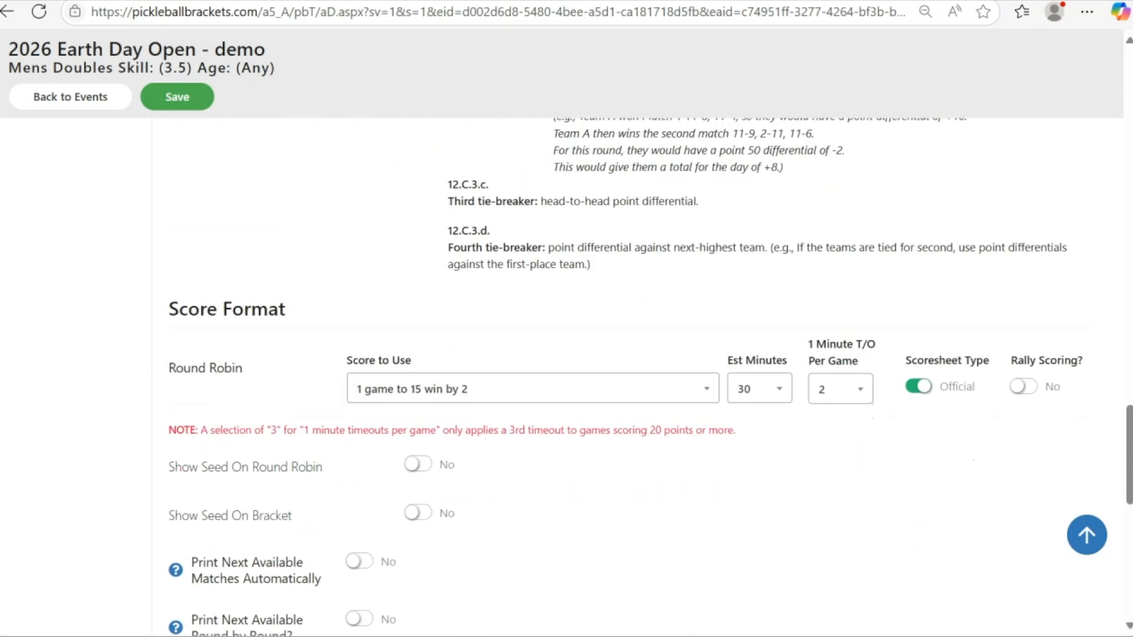
{"action": "scroll", "coordinate": [567, 378], "scroll_direction": "down", "scroll_amount": 2}
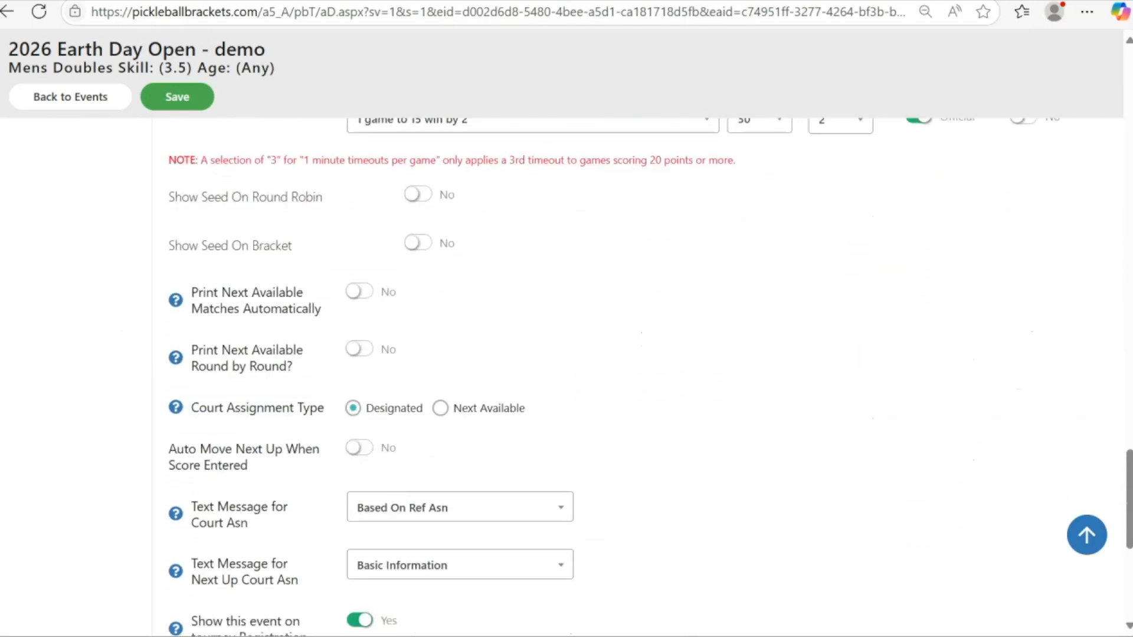
{"action": "scroll", "coordinate": [567, 378], "scroll_direction": "down", "scroll_amount": 2}
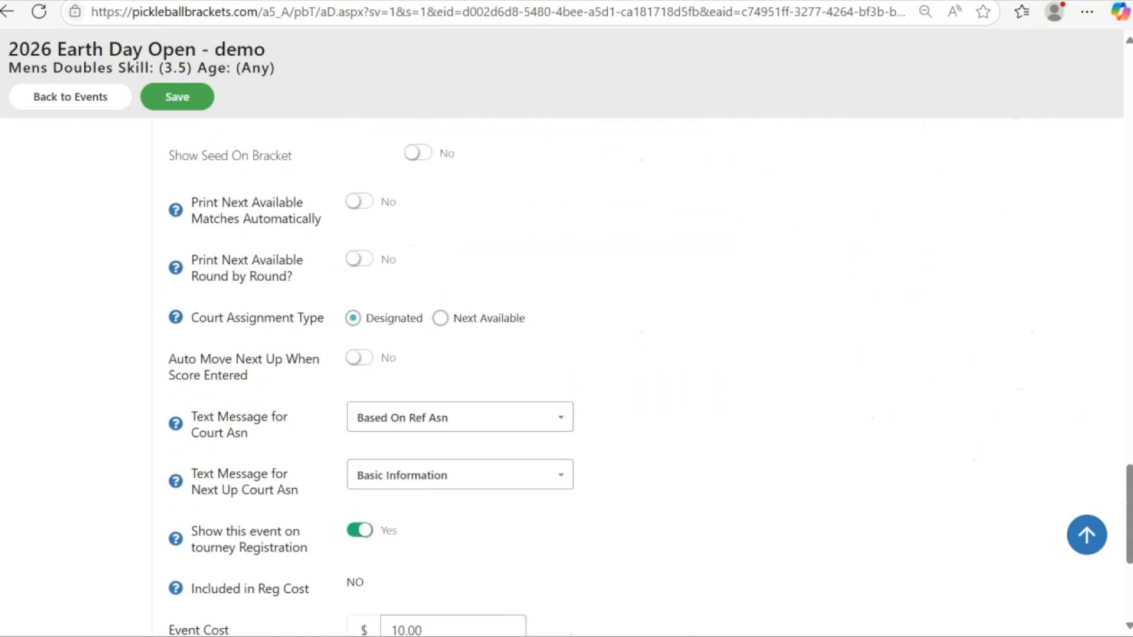
{"action": "scroll", "coordinate": [566, 377], "scroll_direction": "down", "scroll_amount": 2}
{"action": "scroll", "coordinate": [567, 378], "scroll_direction": "down", "scroll_amount": 1}
{"action": "scroll", "coordinate": [567, 378], "scroll_direction": "down", "scroll_amount": 1}
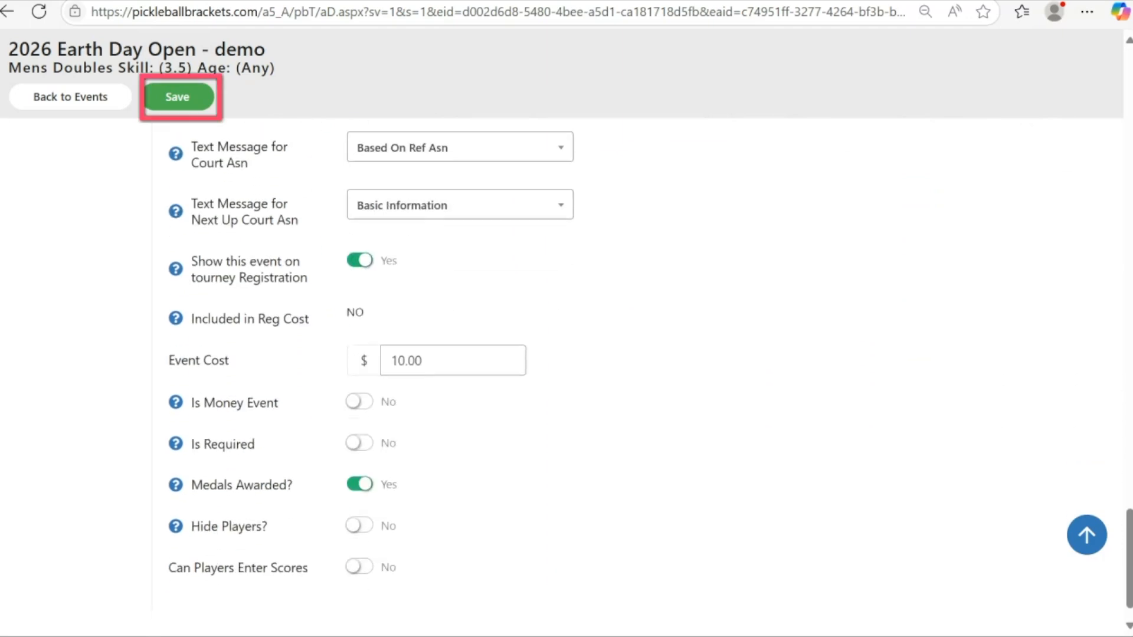
{"action": "scroll", "coordinate": [567, 366], "scroll_direction": "down", "scroll_amount": 1}
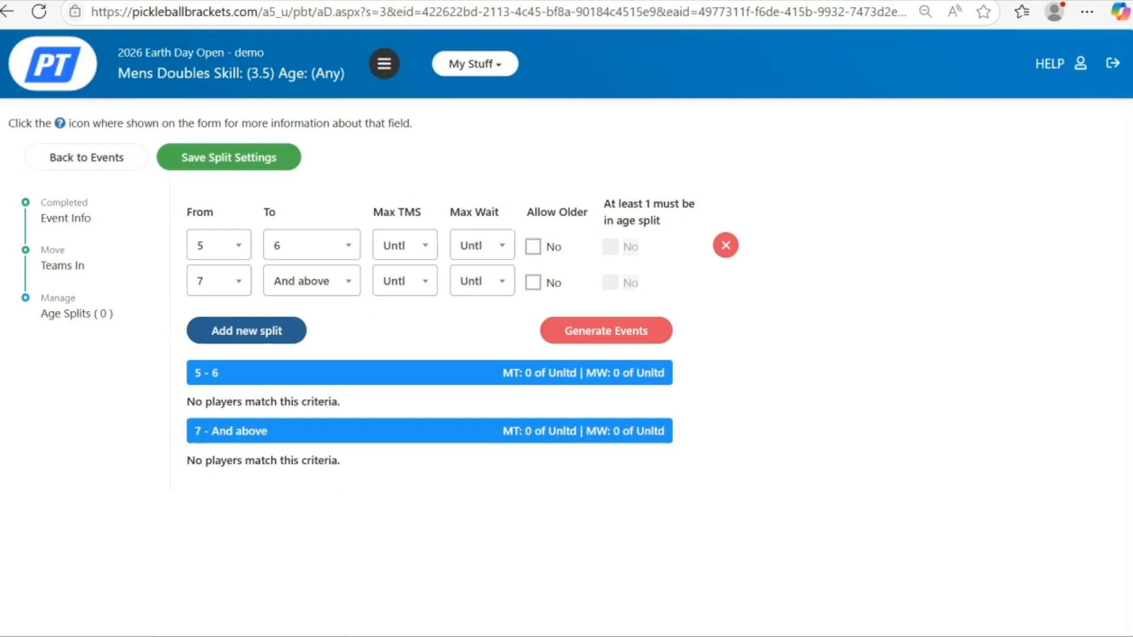
- Set the event's age splits to 5–34 and 35–49, leaving a 50 and above split
{"action": "left_click", "coordinate": [311, 245]}
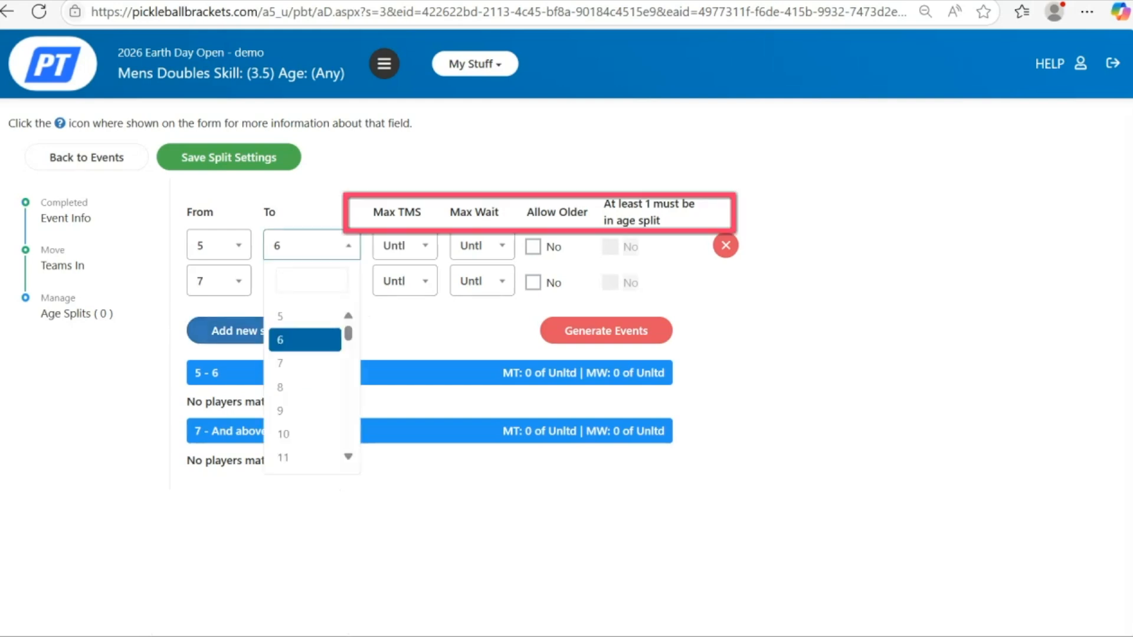
{"action": "type", "text": "34"}
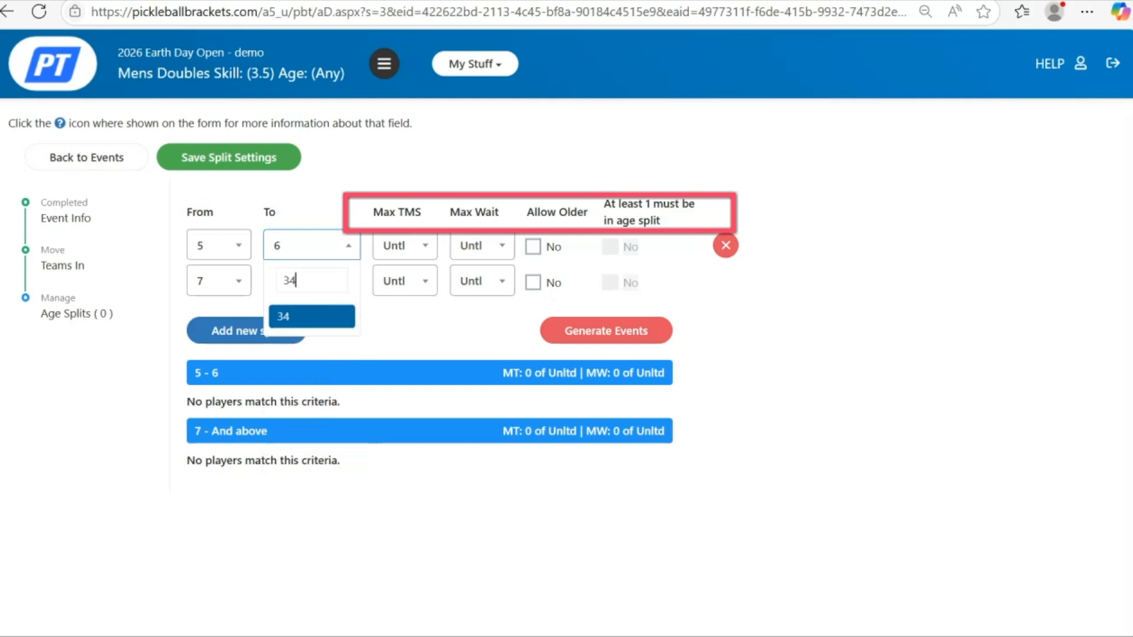
{"action": "key", "text": "Return"}
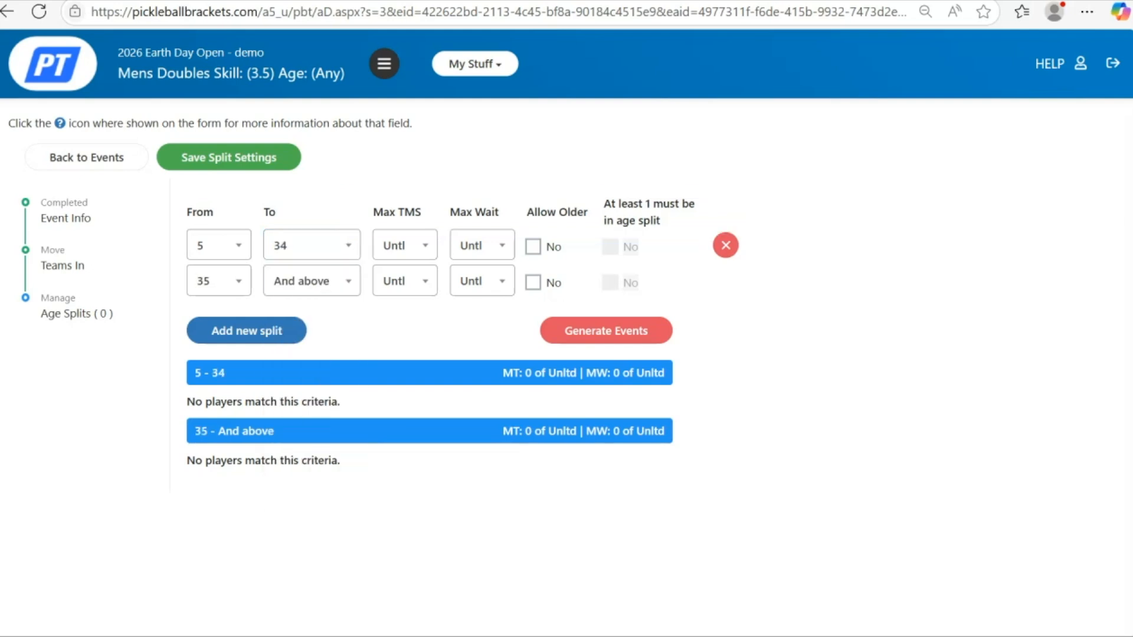
{"action": "left_click", "coordinate": [311, 281]}
{"action": "type", "text": "49"}
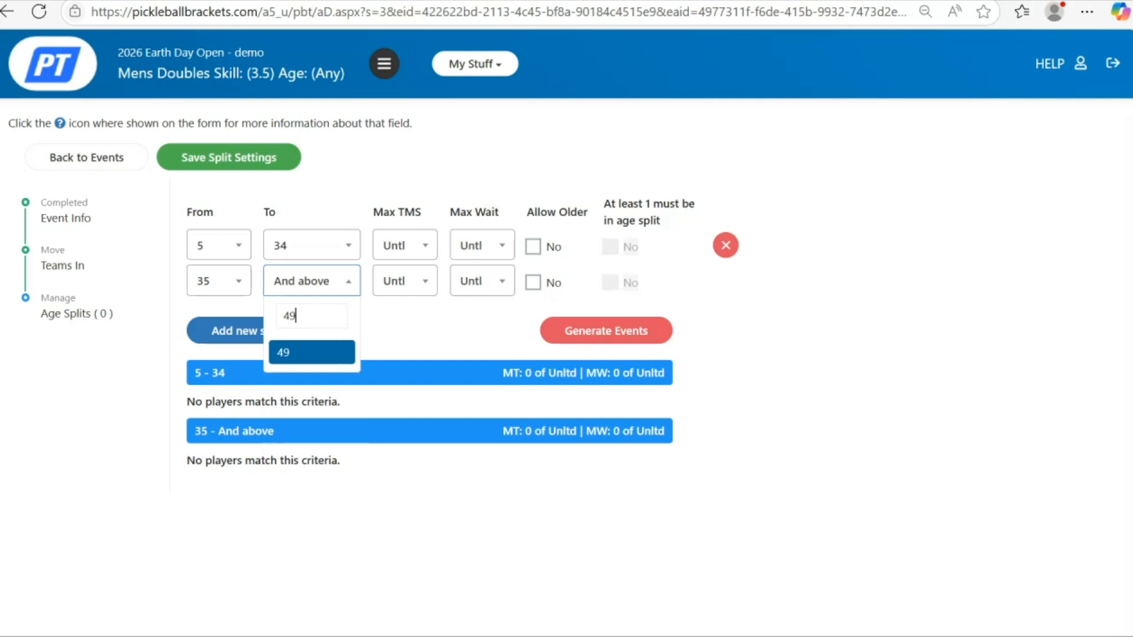
{"action": "key", "text": "Return"}
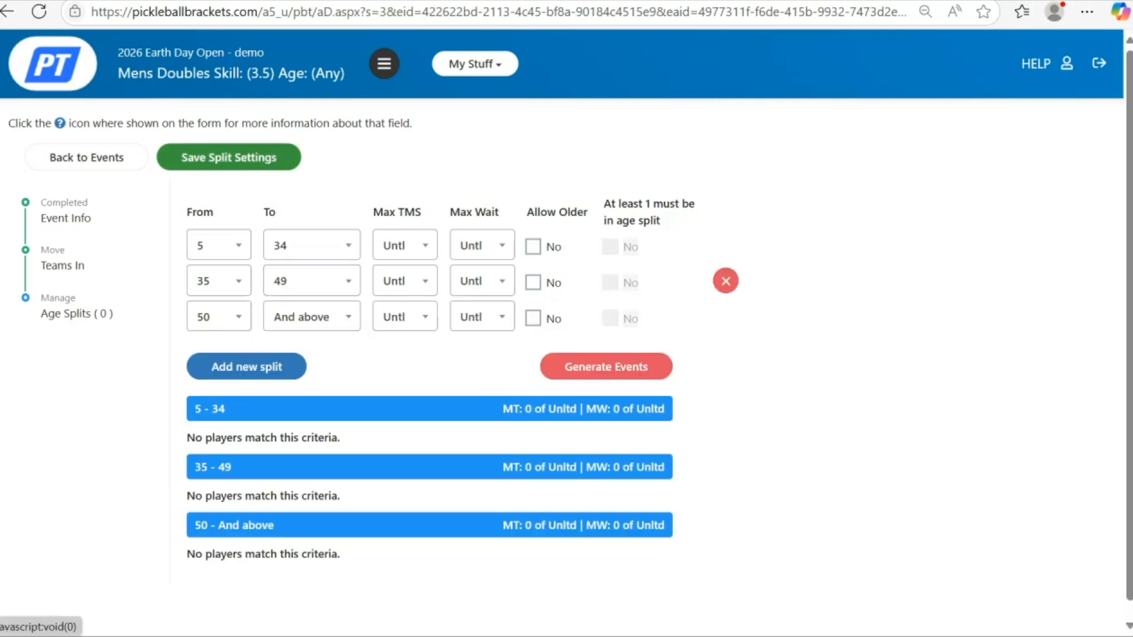
- Save the age split settings and confirm both warning prompts
{"action": "left_click", "coordinate": [229, 157]}
{"action": "left_click", "coordinate": [508, 423]}
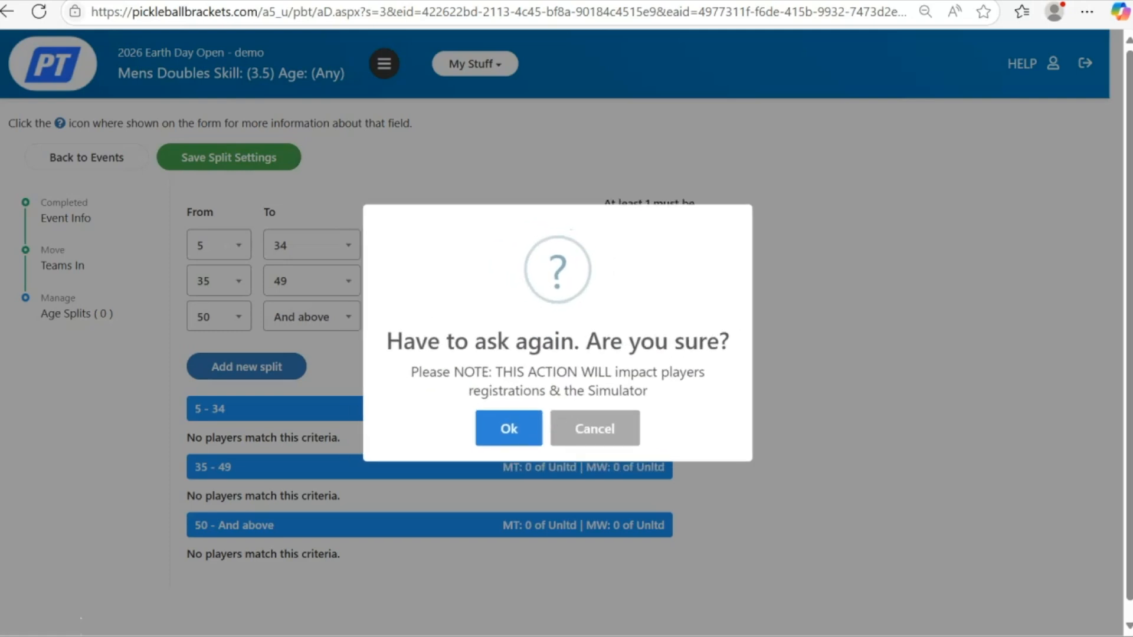
{"action": "left_click", "coordinate": [508, 428]}
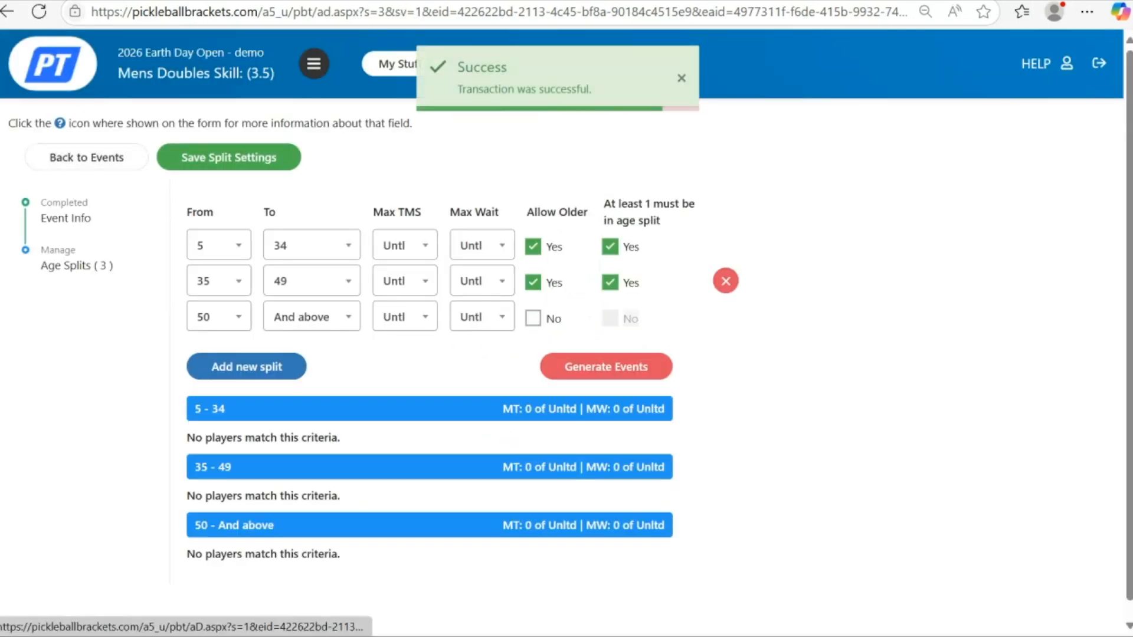
- Return to the tournament settings page and locate the tournament's public link
{"action": "left_click", "coordinate": [66, 218]}
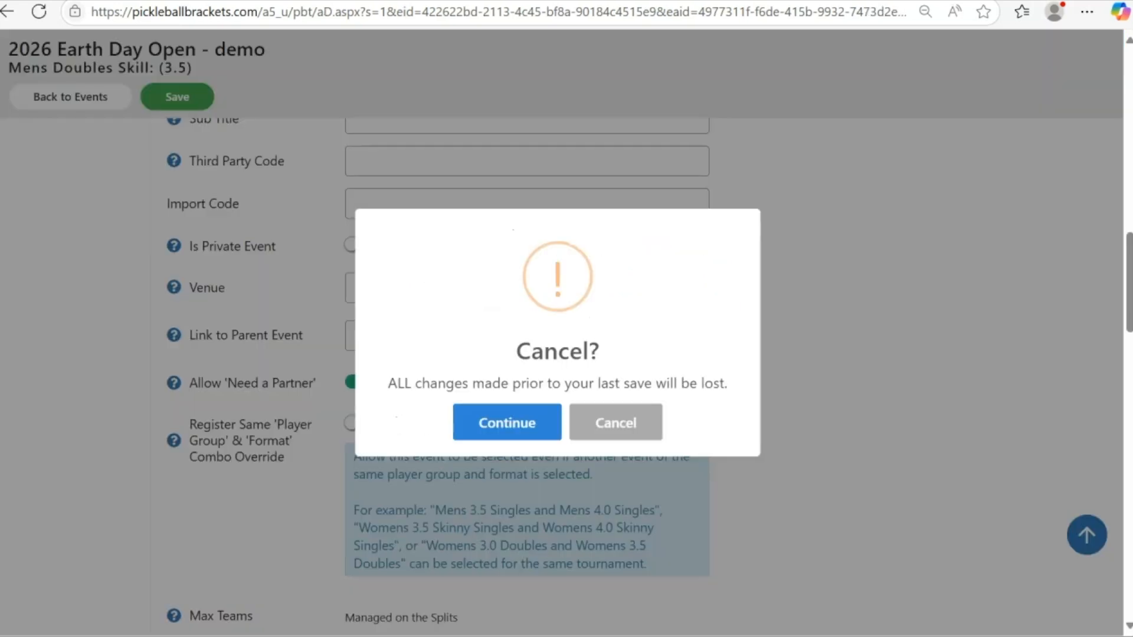
{"action": "key", "text": "Return"}
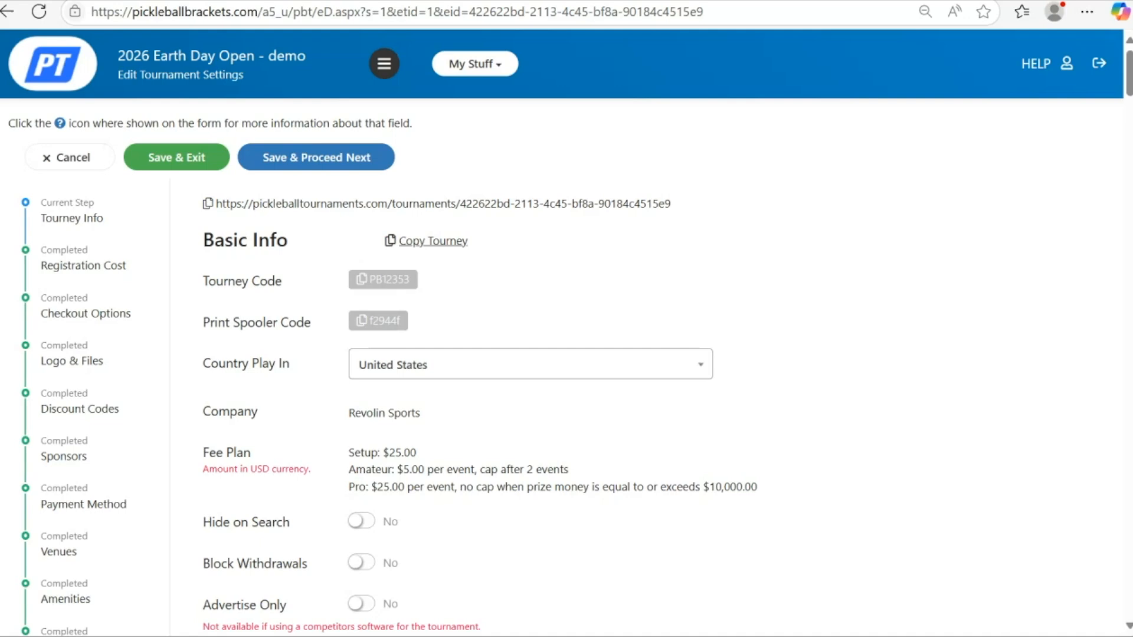
{"action": "scroll", "coordinate": [561, 355], "scroll_direction": "down", "scroll_amount": 8}
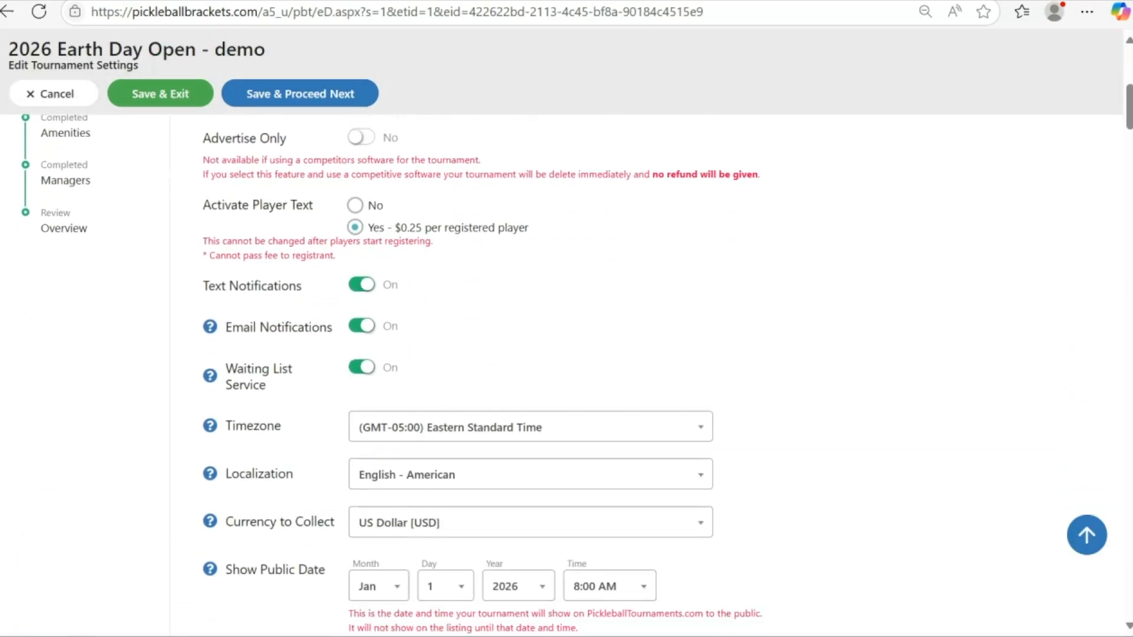
{"action": "scroll", "coordinate": [560, 355], "scroll_direction": "up", "scroll_amount": 8}
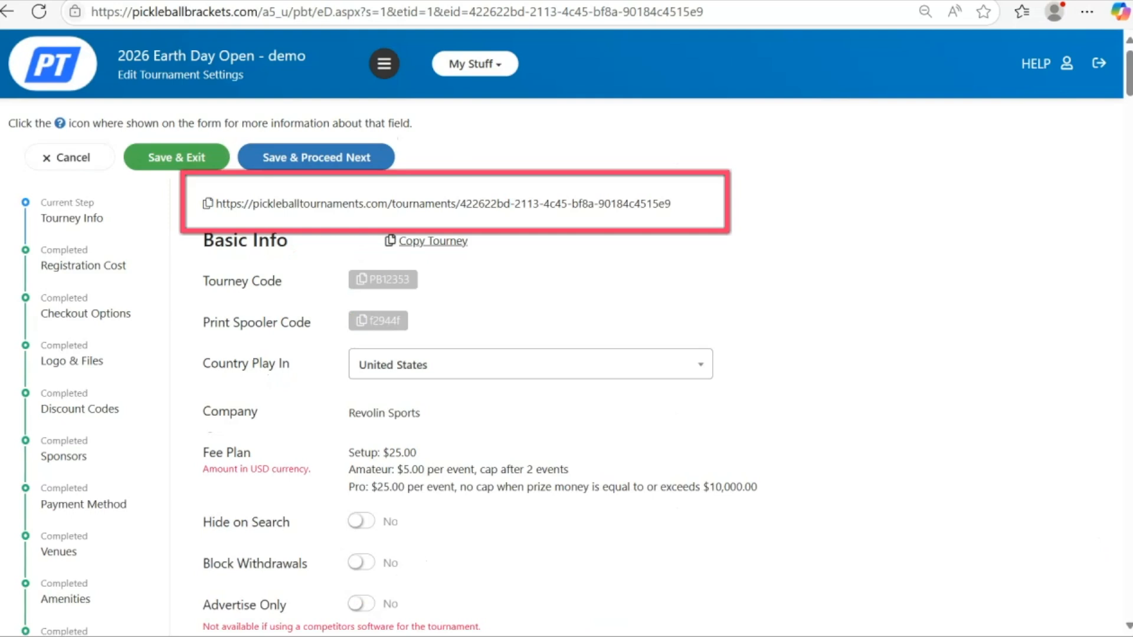